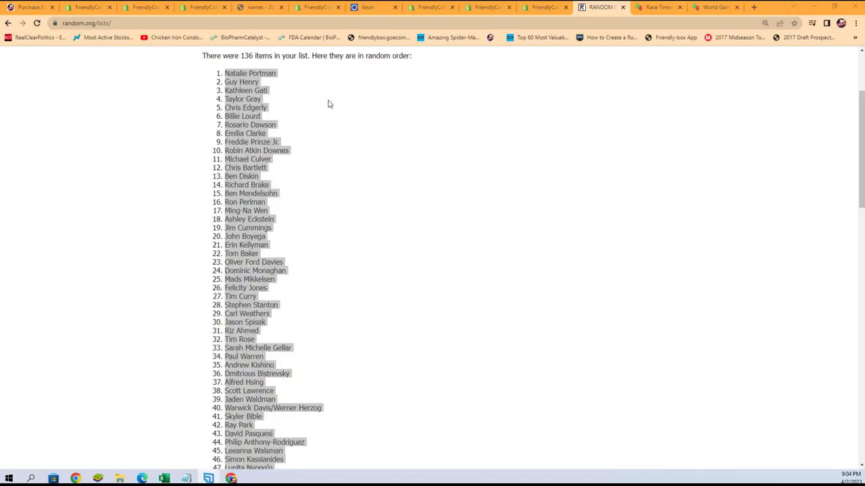
# Open a blank List Randomizer form and place the Notepad window with the owner names beside it.
pyautogui.scroll(2, 325, 104)
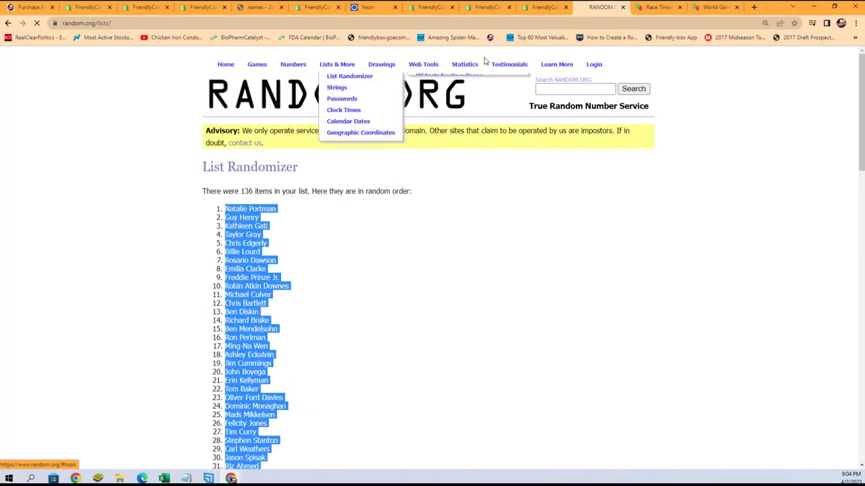
pyautogui.click(348, 75)
pyautogui.hotkey('alt', 'Tab')
pyautogui.moveTo(770, 86); pyautogui.dragTo(531, 59)
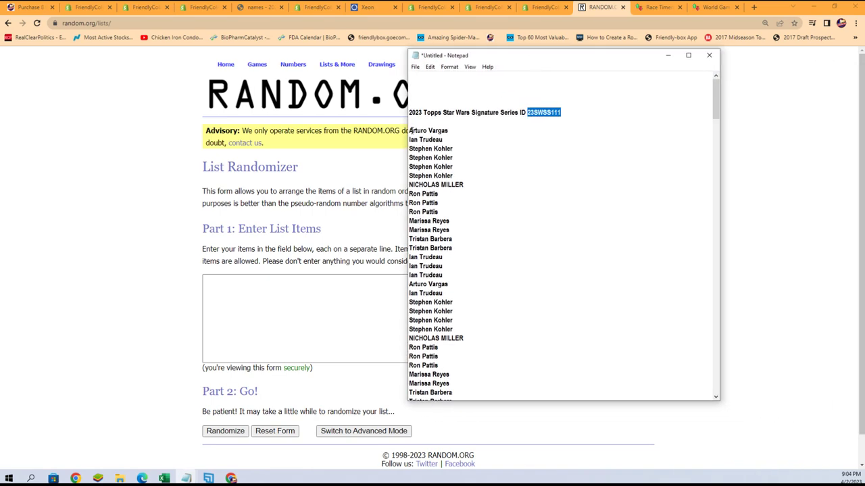
# Copy all owner names under the 2023 Topps Star Wars Signature Series heading in Notepad into the randomizer's list items.
pyautogui.moveTo(410, 130); pyautogui.dragTo(446, 315)
pyautogui.rightClick(440, 306)
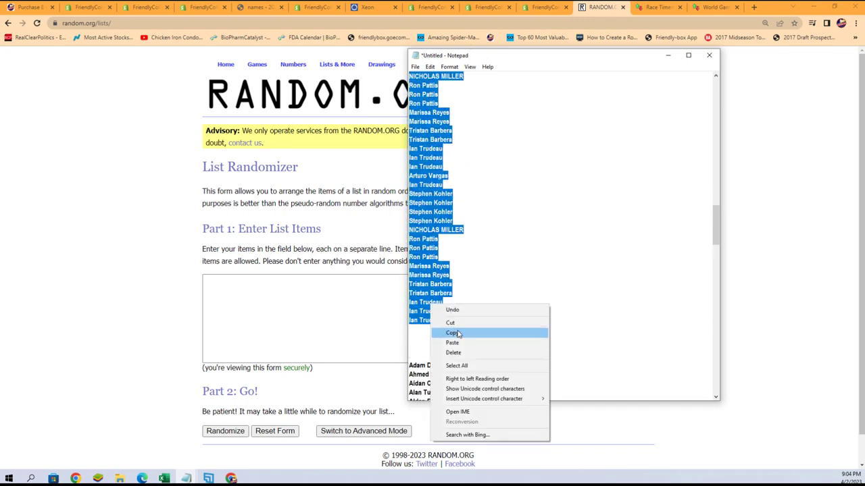
pyautogui.click(460, 331)
pyautogui.rightClick(282, 297)
pyautogui.click(302, 365)
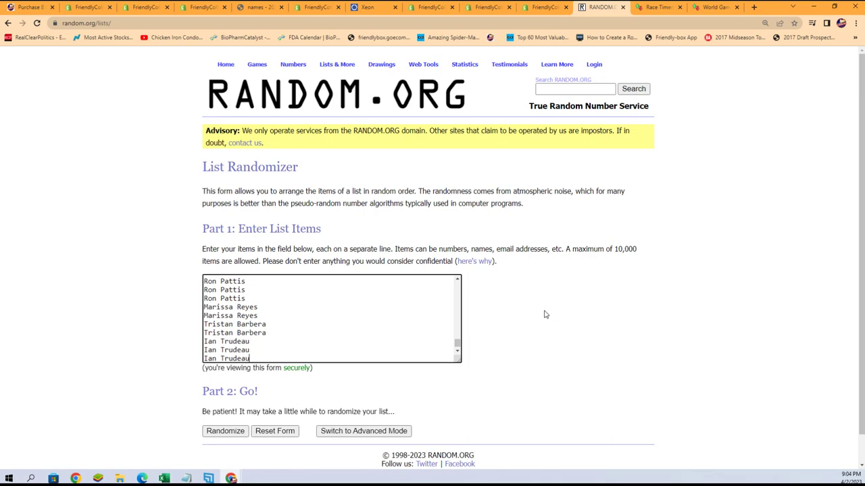
# Randomize the list of owner names seven times in a row.
pyautogui.scroll(-1, 435, 357)
pyautogui.click(214, 401)
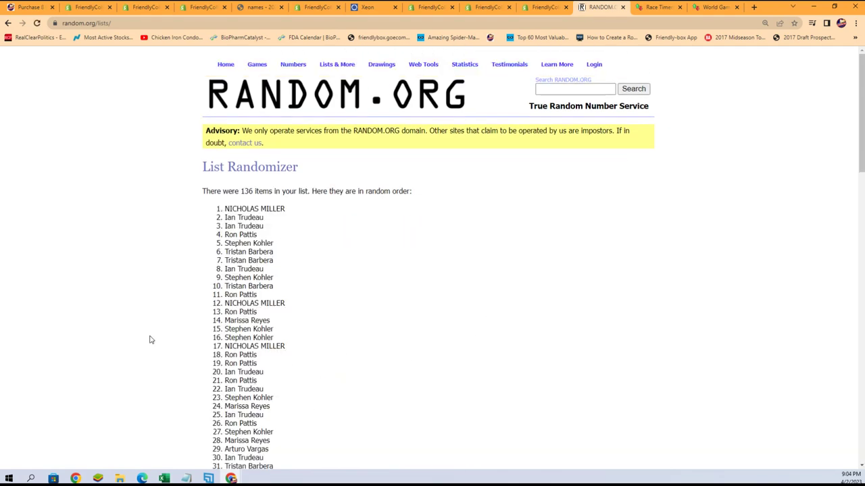
pyautogui.scroll(-10, 313, 398)
pyautogui.scroll(-10, 331, 383)
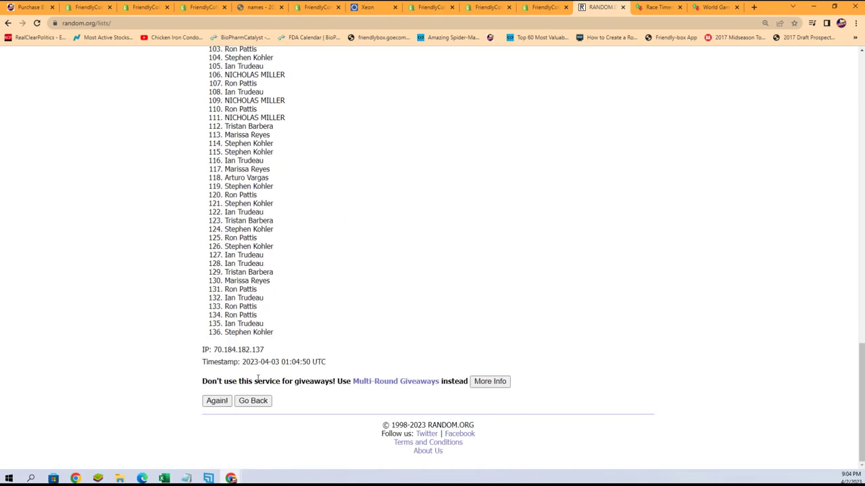
pyautogui.click(215, 401)
pyautogui.scroll(-18, 191, 406)
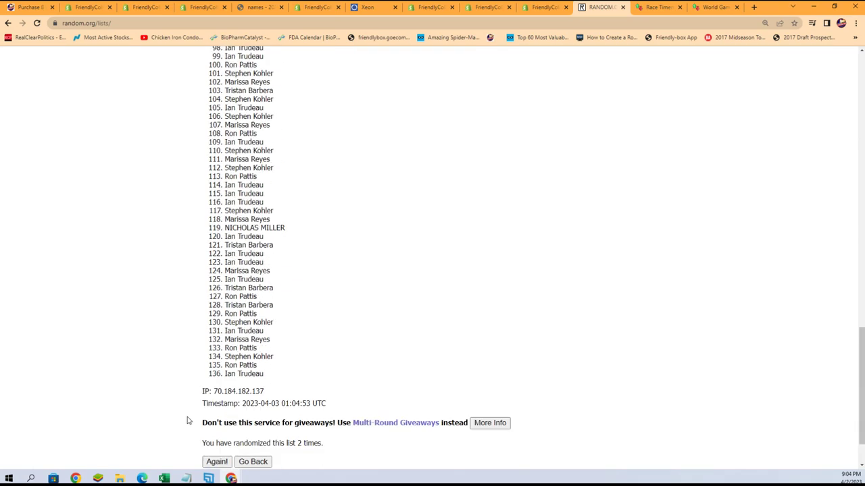
pyautogui.scroll(-2, 196, 415)
pyautogui.click(206, 405)
pyautogui.scroll(-10, 202, 414)
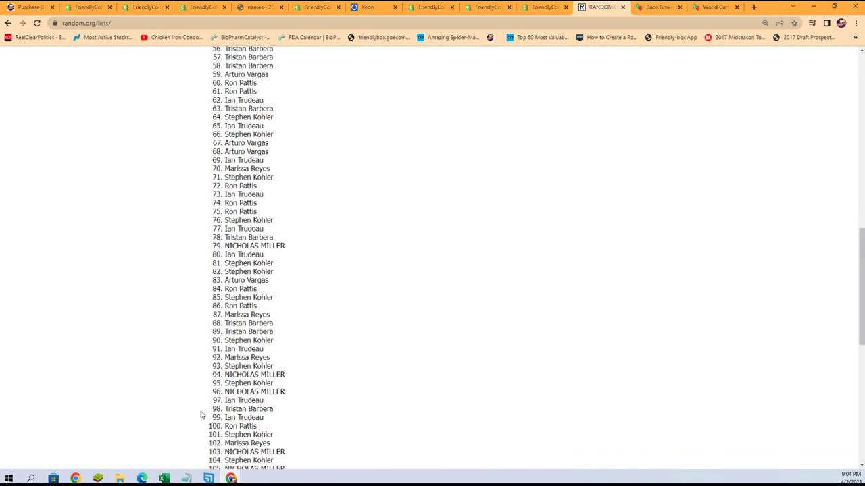
pyautogui.scroll(-10, 197, 419)
pyautogui.click(215, 461)
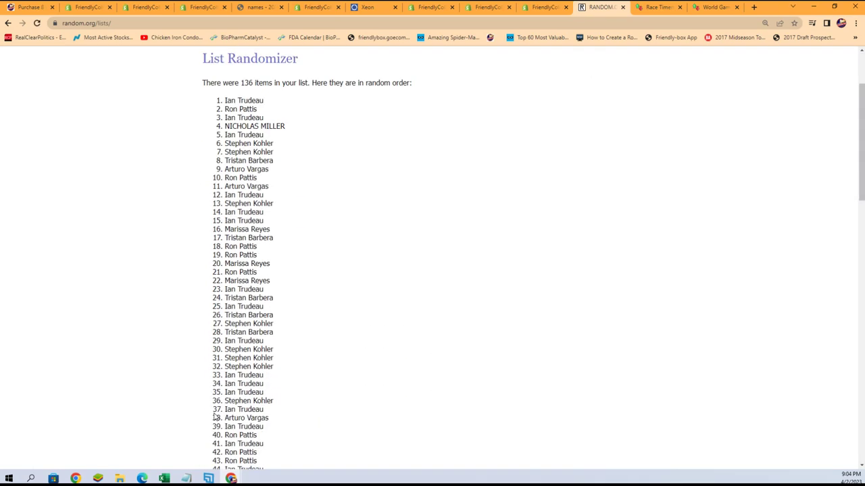
pyautogui.scroll(-20, 193, 422)
pyautogui.click(216, 404)
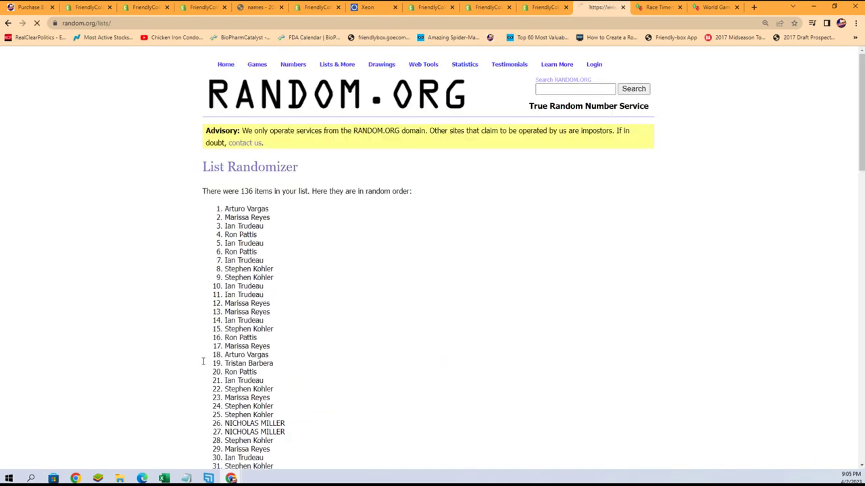
pyautogui.scroll(-20, 199, 406)
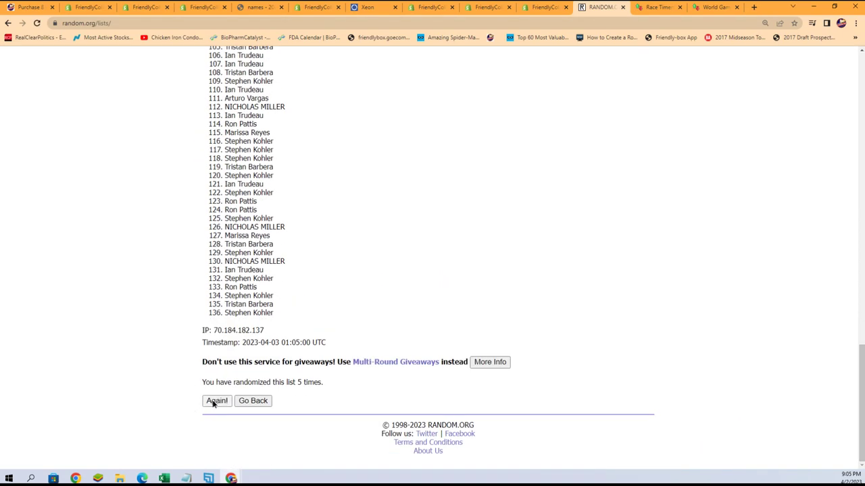
pyautogui.click(215, 402)
pyautogui.scroll(-20, 189, 404)
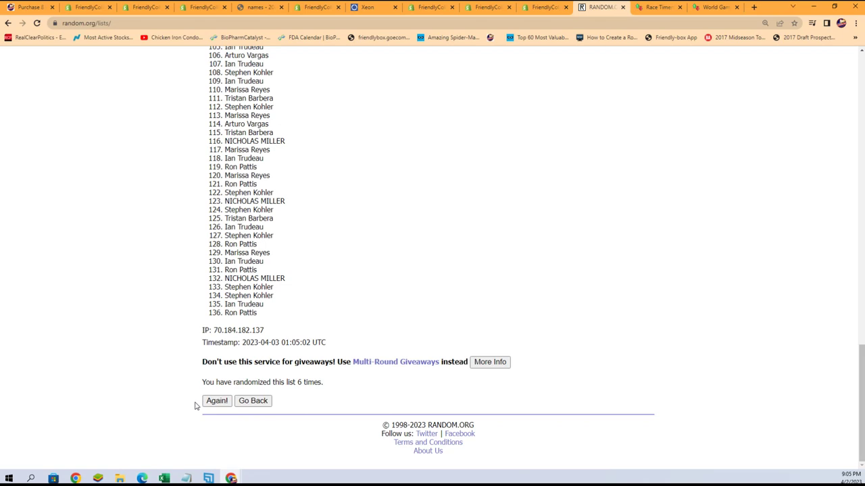
pyautogui.click(215, 400)
# Copy the full randomized list of owner names, from item 1 through item 136.
pyautogui.scroll(-1, 278, 281)
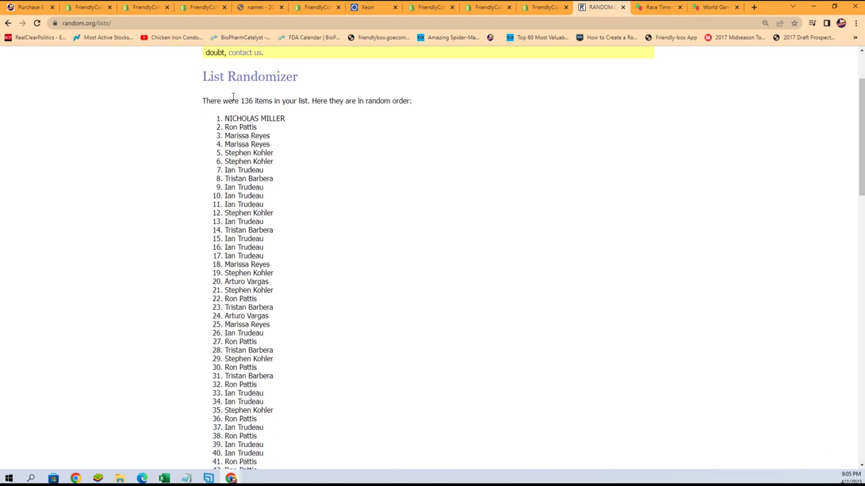
pyautogui.moveTo(223, 122); pyautogui.dragTo(288, 315)
pyautogui.rightClick(260, 262)
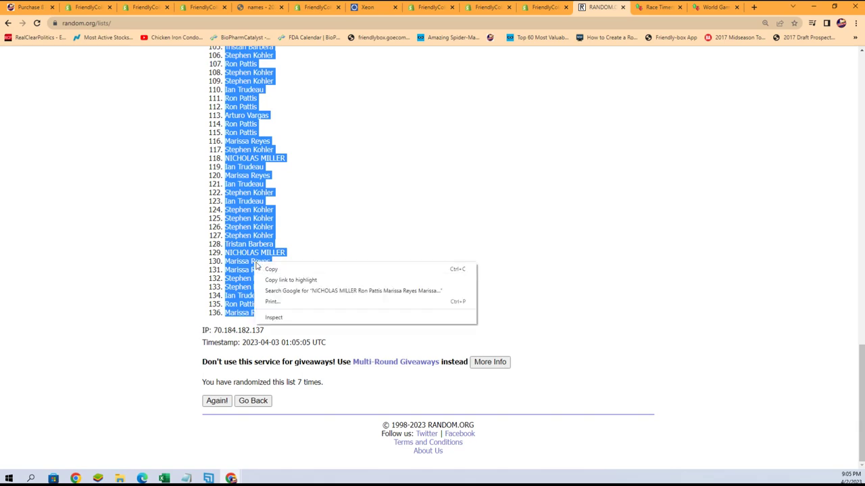
pyautogui.click(264, 268)
pyautogui.scroll(15, 390, 302)
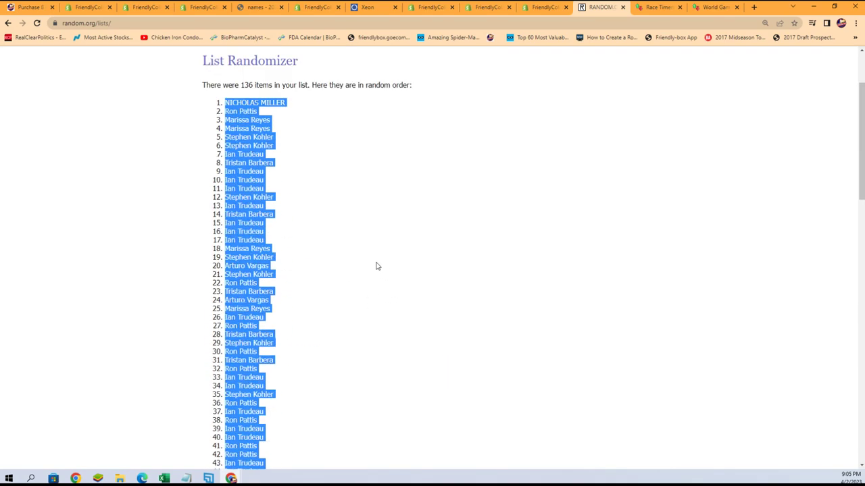
pyautogui.scroll(-1, 371, 260)
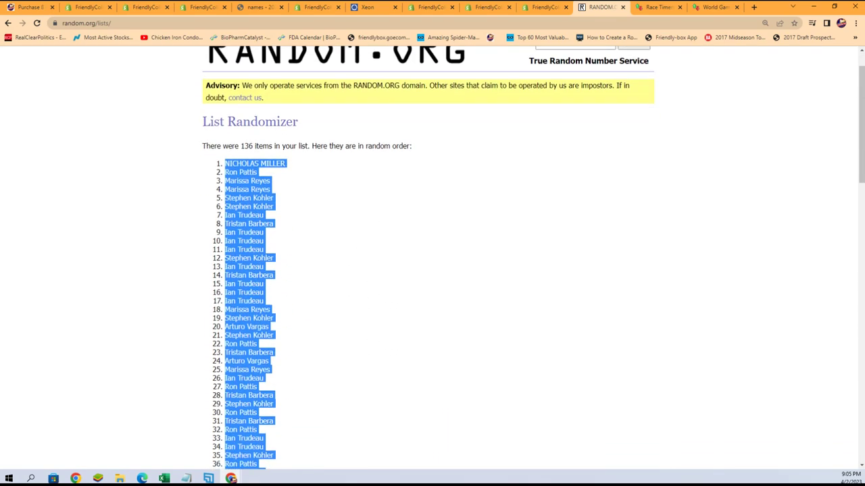
# Switch to Excel, open the recent MASTER LIST workbook and show its PLAYERS sheet.
pyautogui.click(164, 479)
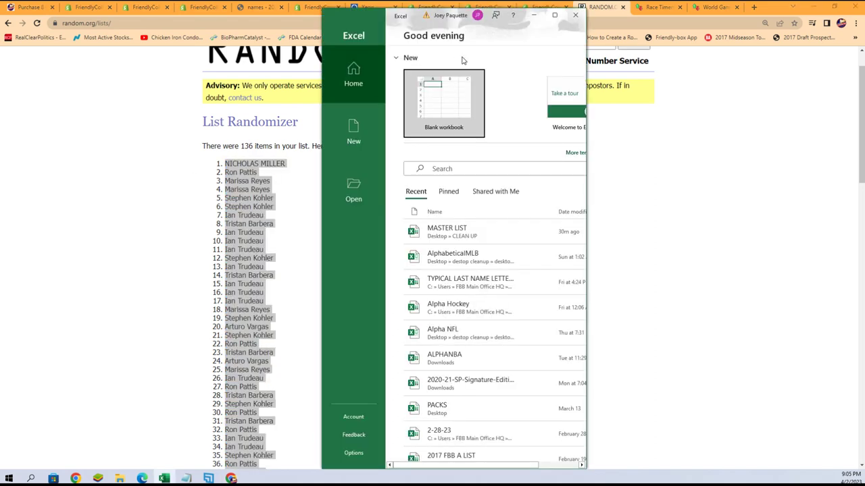
pyautogui.click(455, 232)
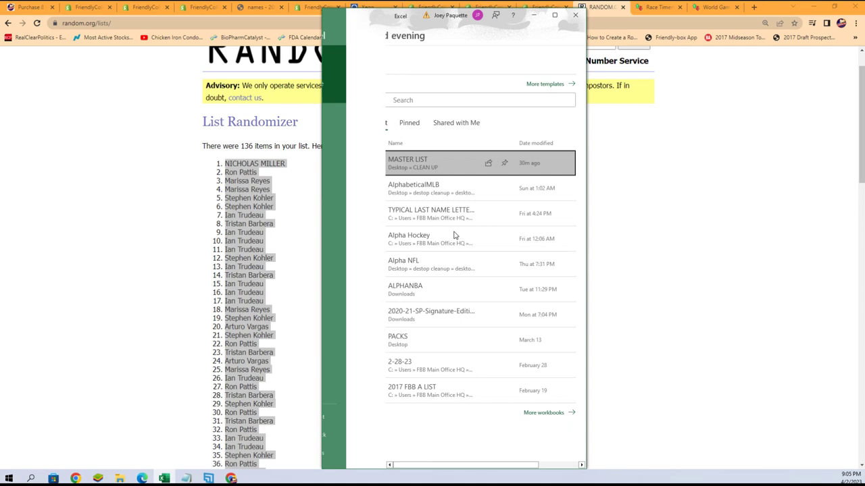
pyautogui.click(398, 452)
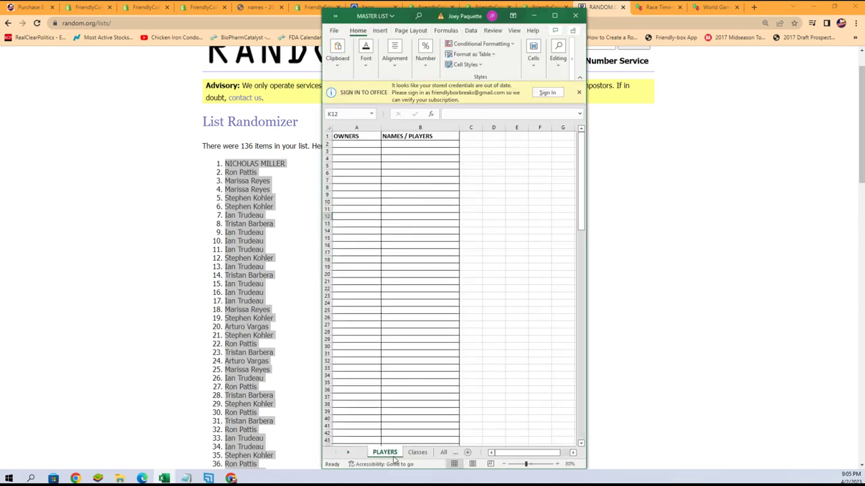
# Change the header in cell B1 to "NAMES / ACTORS" and dismiss the Office sign-in notice.
pyautogui.click(436, 136)
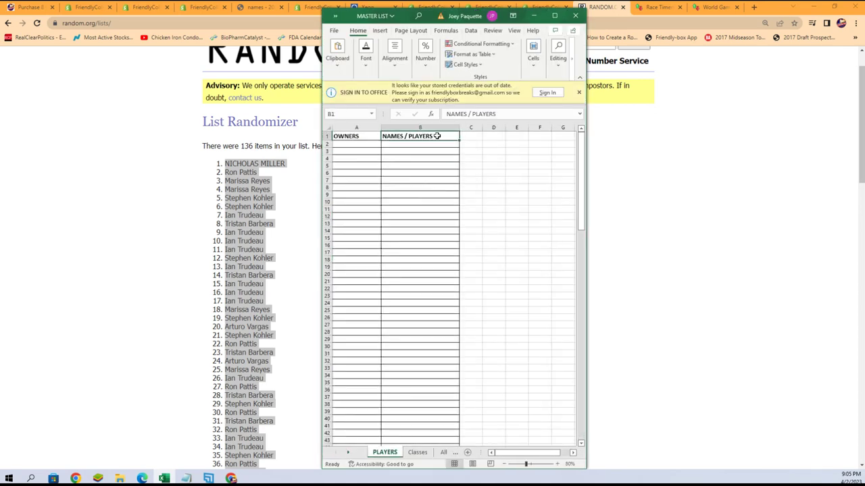
pyautogui.doubleClick(437, 136)
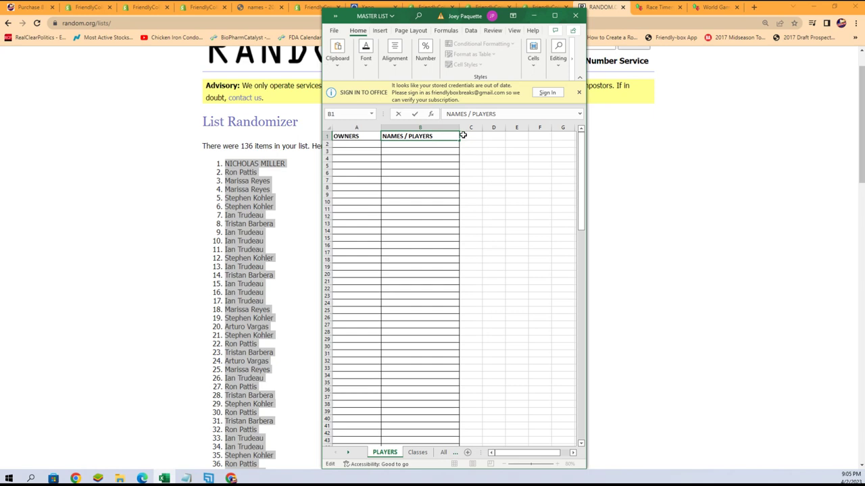
pyautogui.press('BackSpace')
pyautogui.press('BackSpace')
pyautogui.press('BackSpace')
pyautogui.click(422, 216)
pyautogui.click(579, 93)
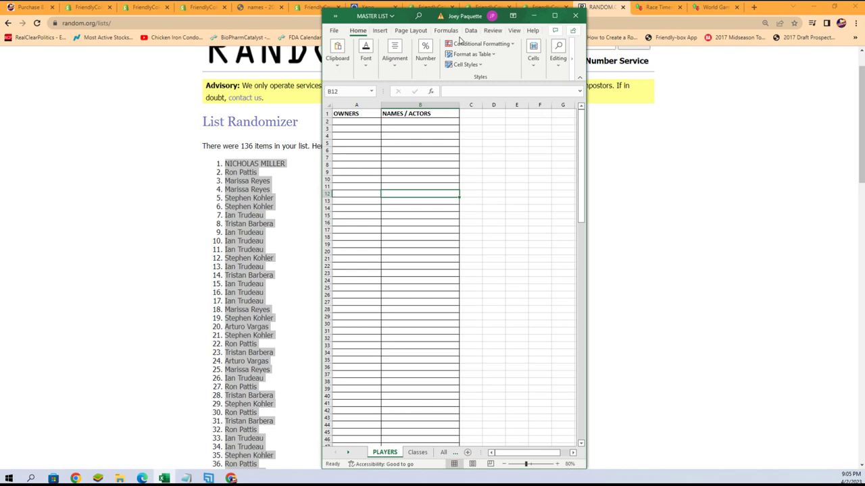
# Move the workbook window out of the way and open a new blank List Randomizer form in the browser.
pyautogui.moveTo(430, 15); pyautogui.dragTo(439, 28)
pyautogui.click(439, 29)
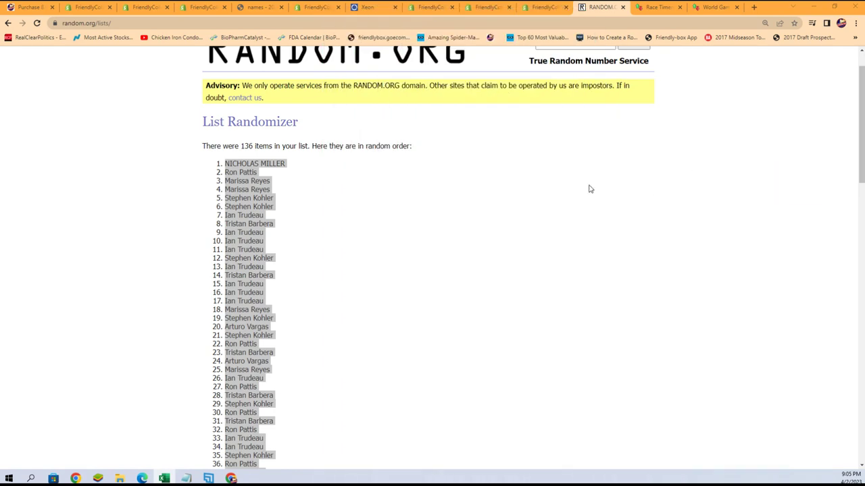
pyautogui.scroll(1, 311, 234)
pyautogui.click(350, 77)
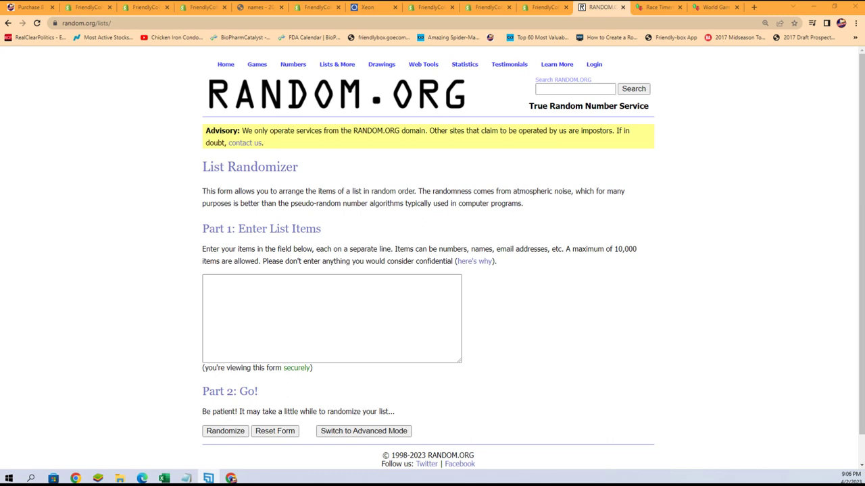
# Paste the randomized owner names into the MASTER LIST workbook as unformatted text, starting at cell A2 under OWNERS.
pyautogui.click(165, 478)
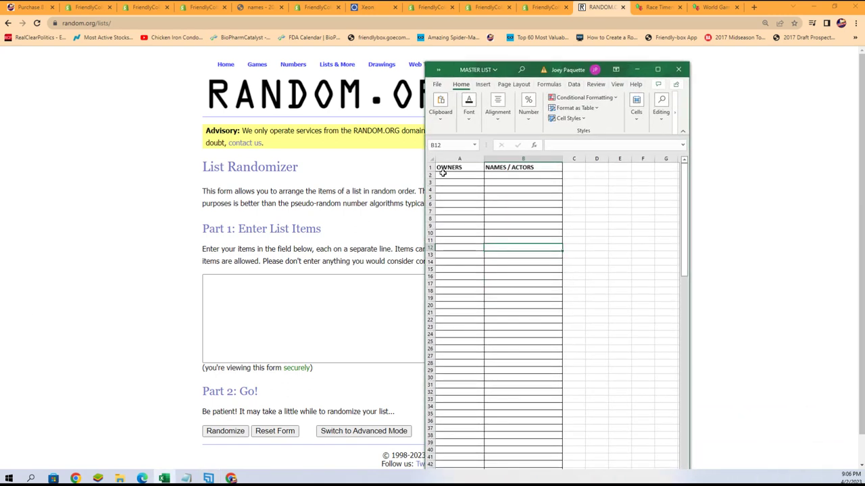
pyautogui.click(443, 174)
pyautogui.rightClick(443, 173)
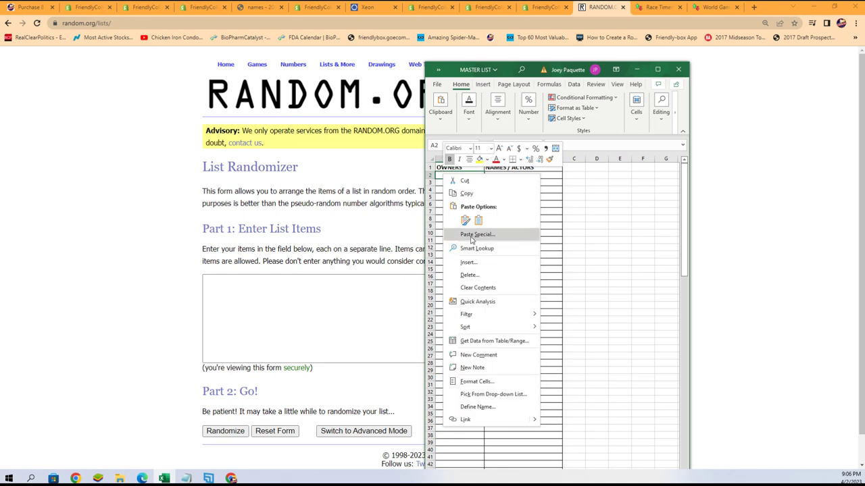
pyautogui.click(472, 237)
pyautogui.click(401, 190)
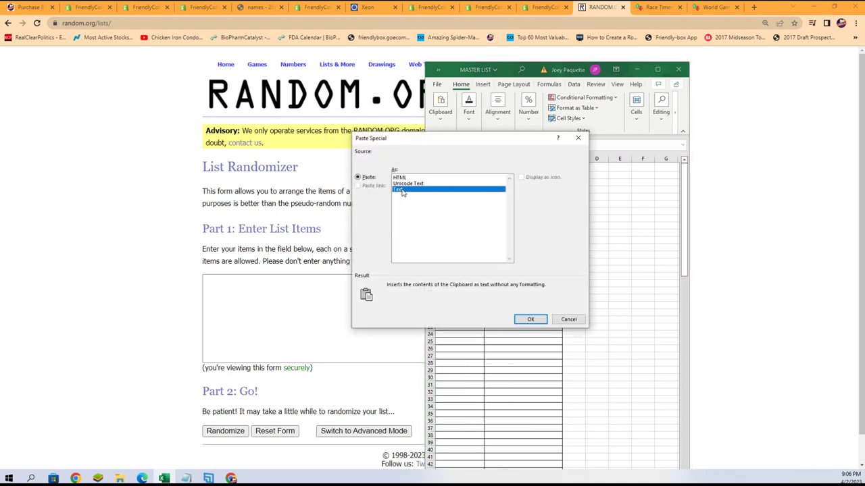
pyautogui.click(524, 320)
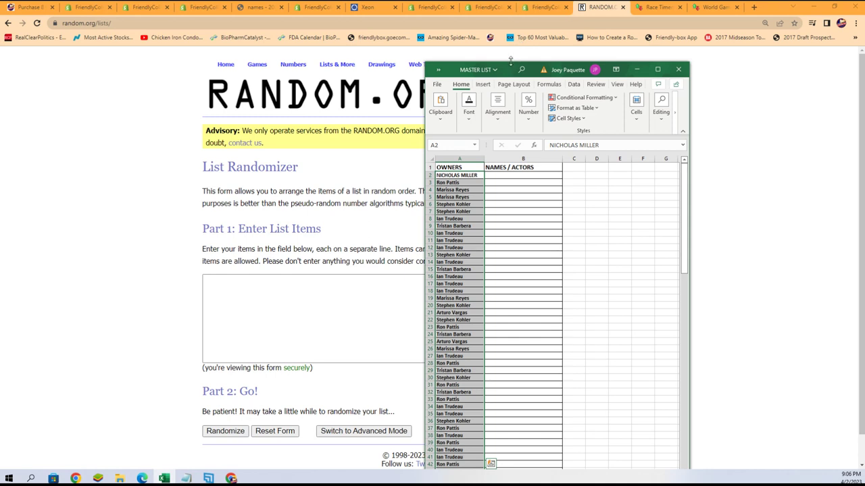
# Extend the Excel window to full screen height, zoom the sheet to 118% and move the window clear of the randomizer form.
pyautogui.moveTo(510, 60); pyautogui.dragTo(510, 1)
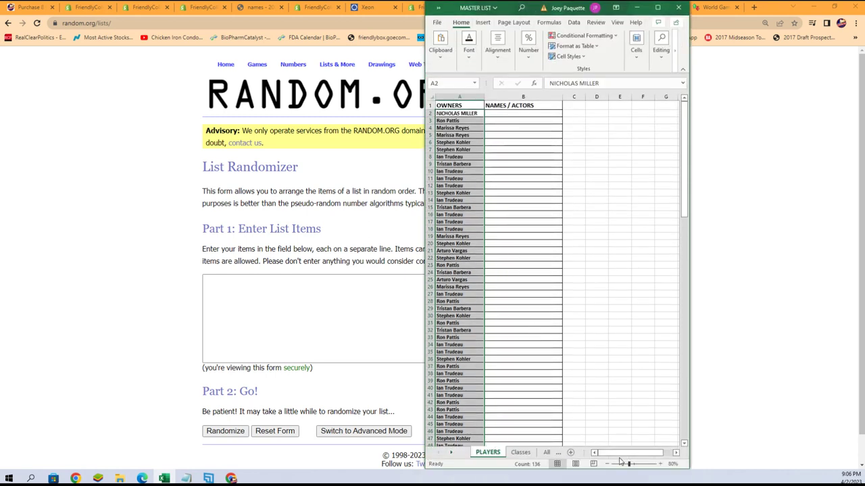
pyautogui.moveTo(631, 463); pyautogui.dragTo(635, 467)
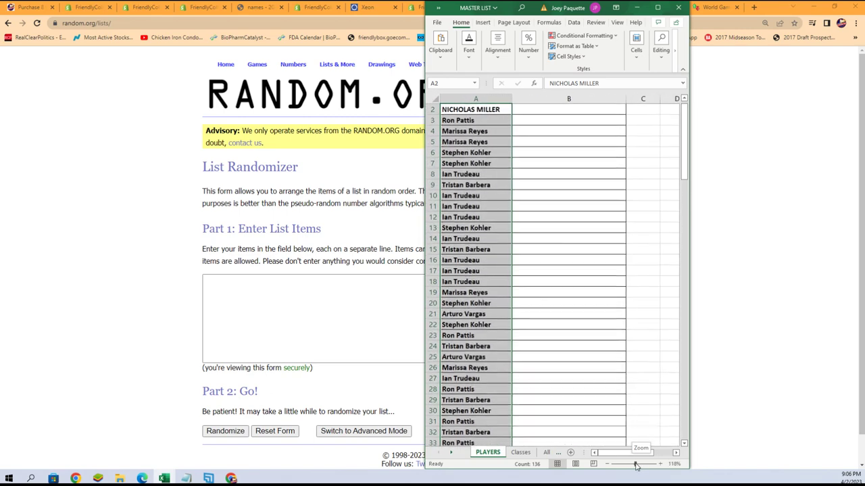
pyautogui.scroll(1, 610, 409)
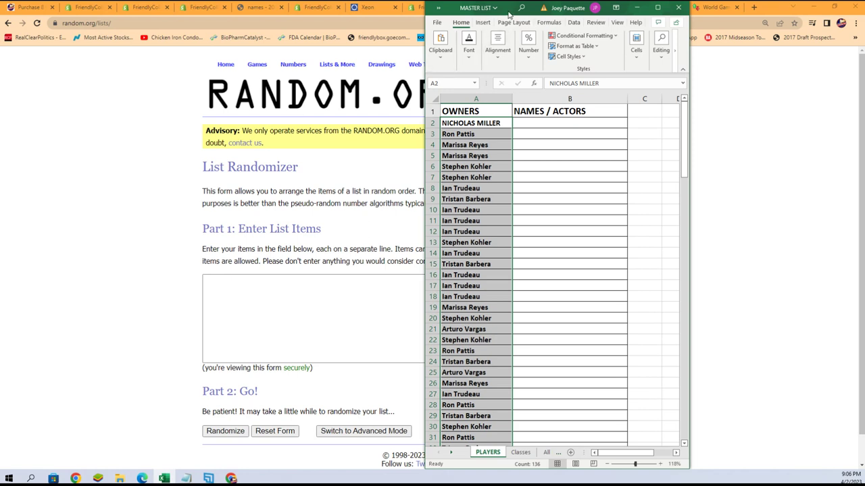
pyautogui.moveTo(509, 12); pyautogui.dragTo(587, 5)
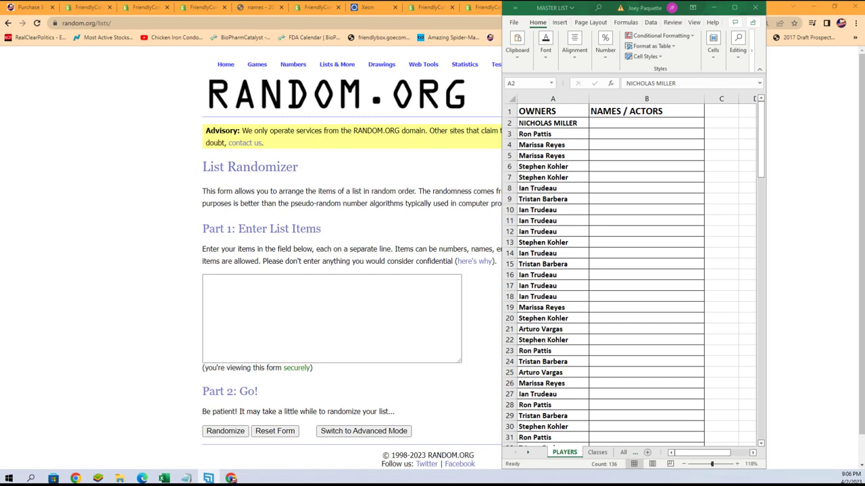
# Switch to the YouTube live stream window, view the stream in full screen, pause it and leave full screen.
pyautogui.click(231, 479)
pyautogui.moveTo(422, 76); pyautogui.dragTo(310, 24)
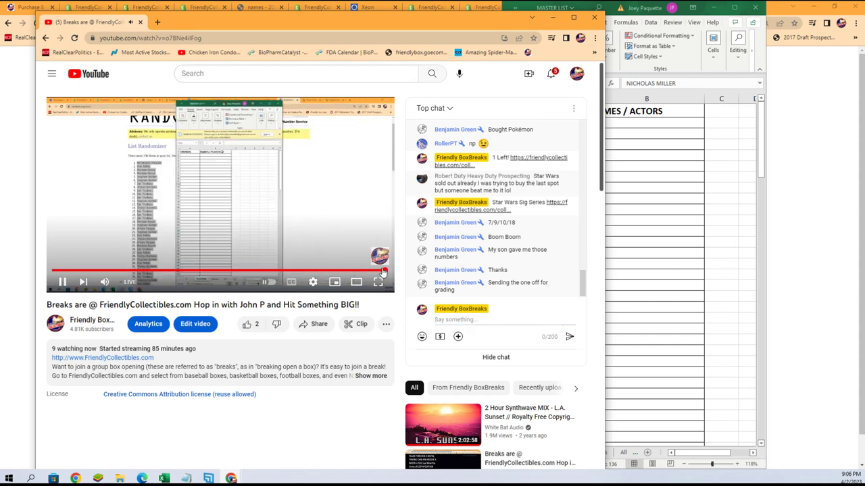
pyautogui.click(377, 281)
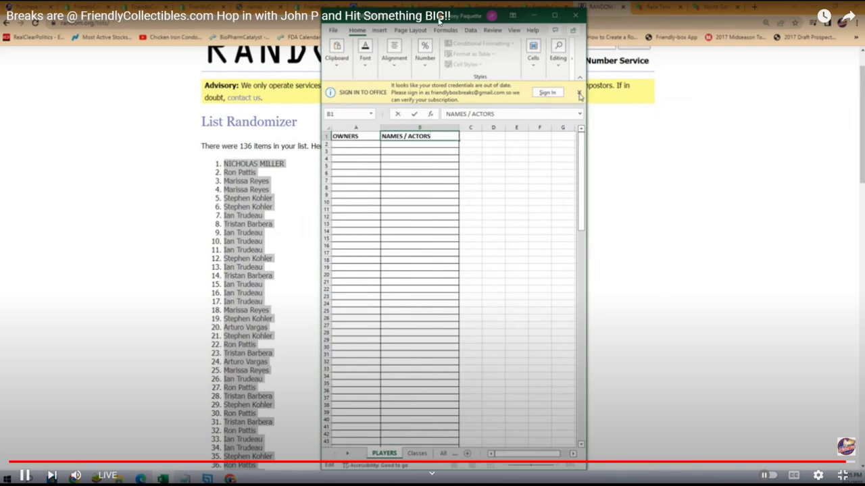
pyautogui.click(722, 81)
pyautogui.press('Escape')
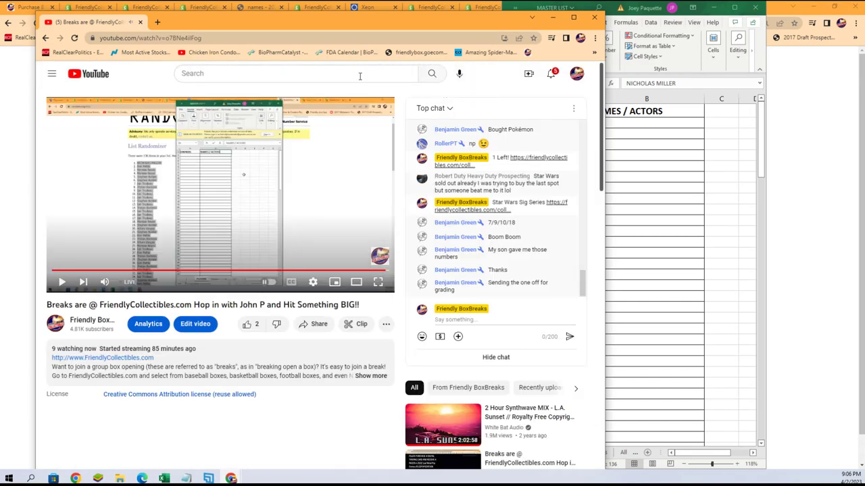
# Move the live stream window off the workbook and look through the owner names in the OWNERS column.
pyautogui.moveTo(471, 17); pyautogui.dragTo(0, 41)
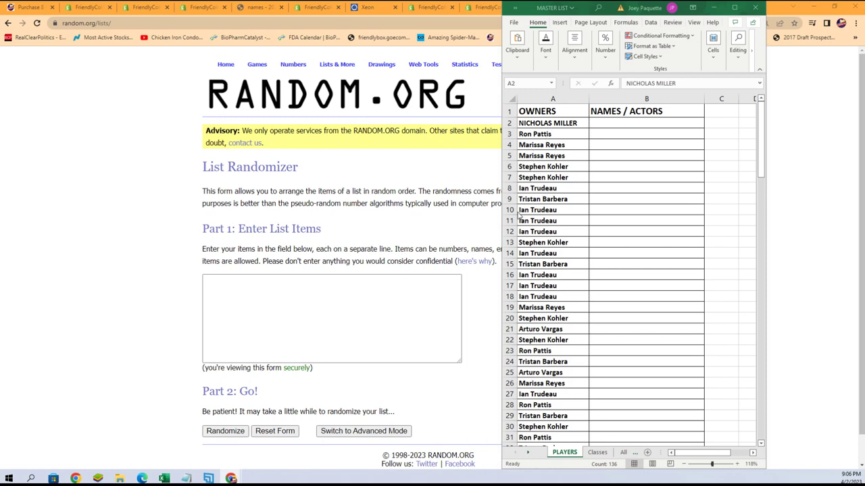
pyautogui.scroll(-15, 540, 159)
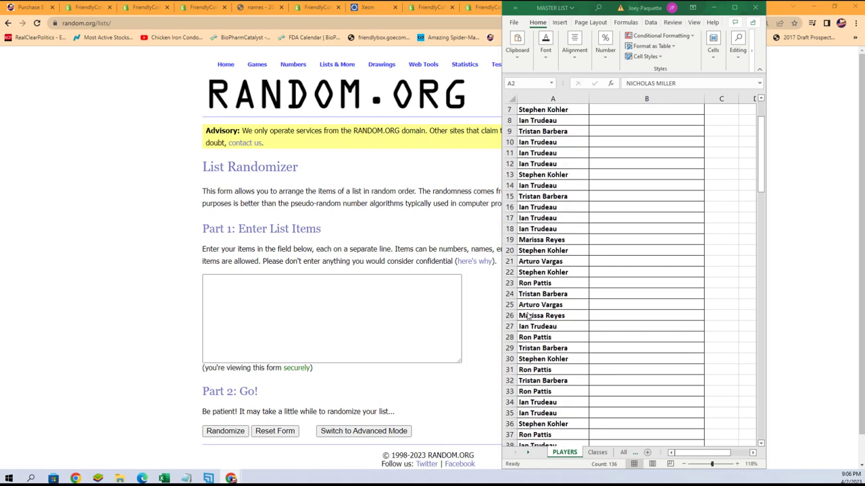
pyautogui.scroll(15, 527, 312)
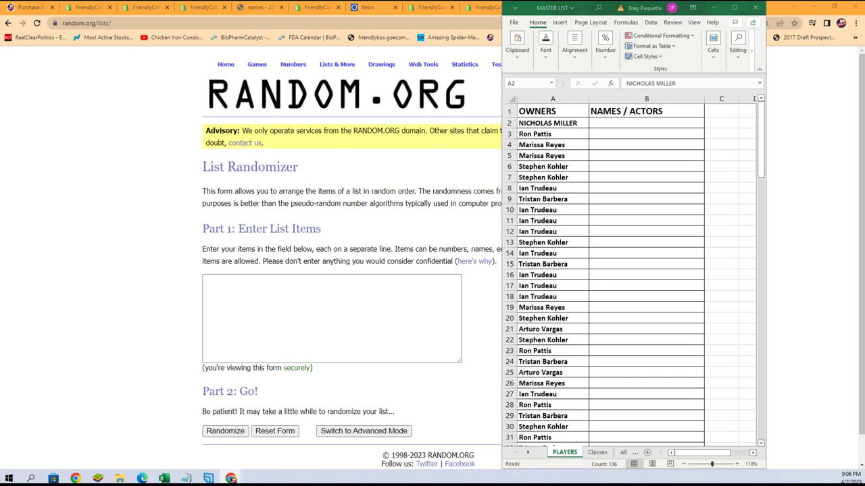
# Bring the YouTube stream window back, check the stream in full screen, then leave full screen and minimize the window.
pyautogui.moveTo(864, 81); pyautogui.dragTo(323, 47)
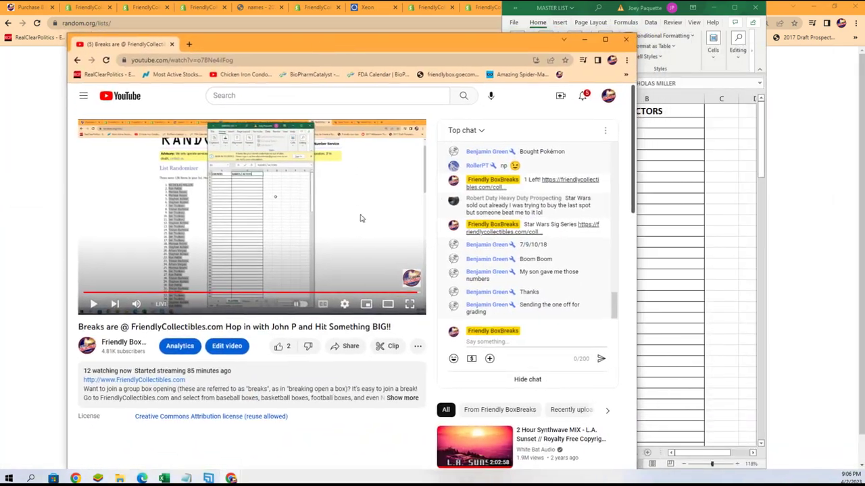
pyautogui.click(410, 306)
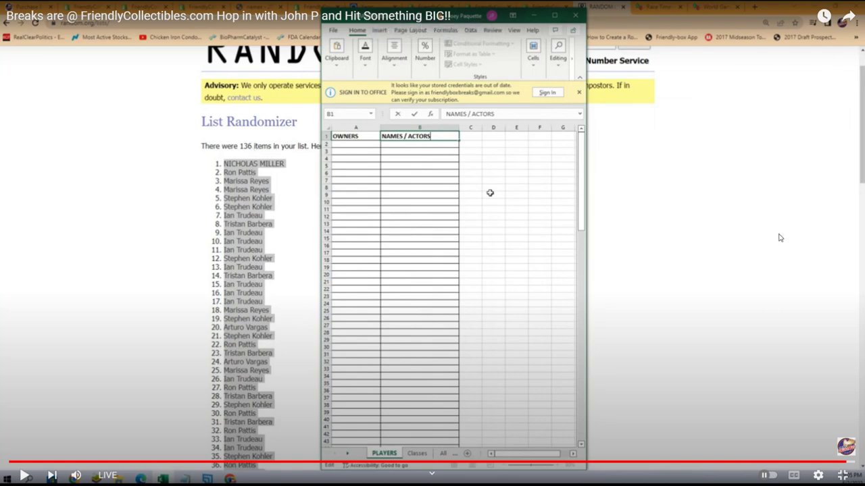
pyautogui.press('space')
pyautogui.press('space')
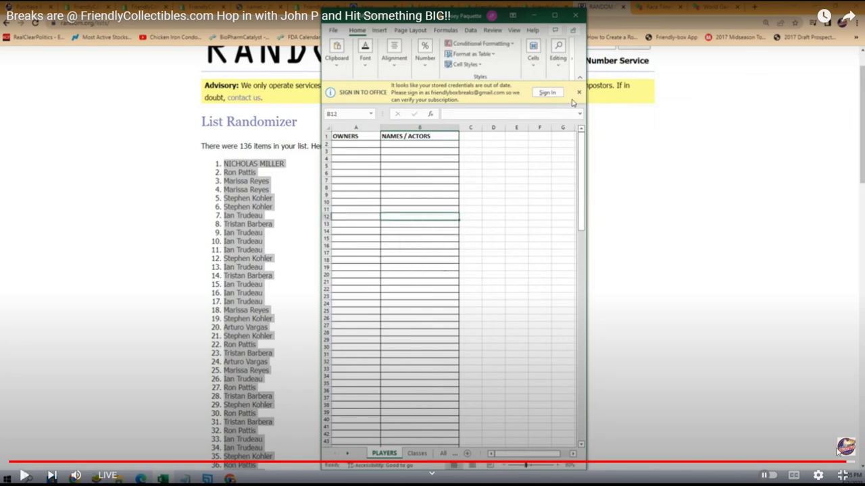
pyautogui.click(842, 476)
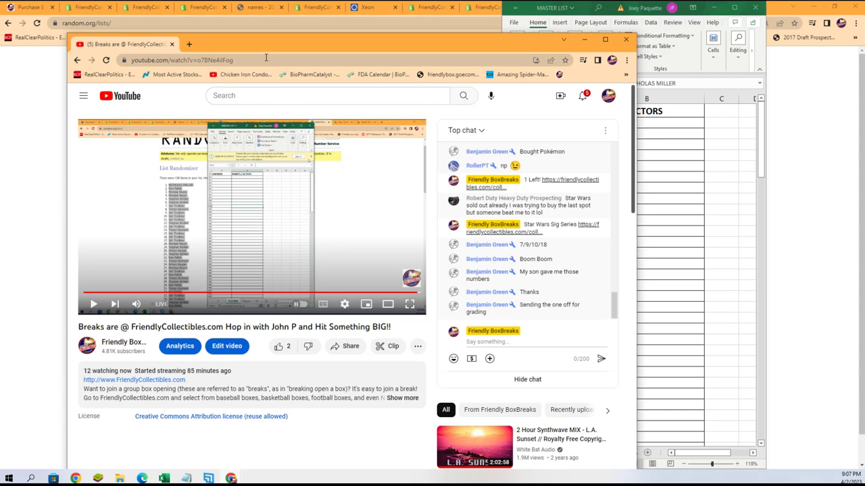
pyautogui.moveTo(308, 50); pyautogui.dragTo(311, 41)
pyautogui.click(585, 39)
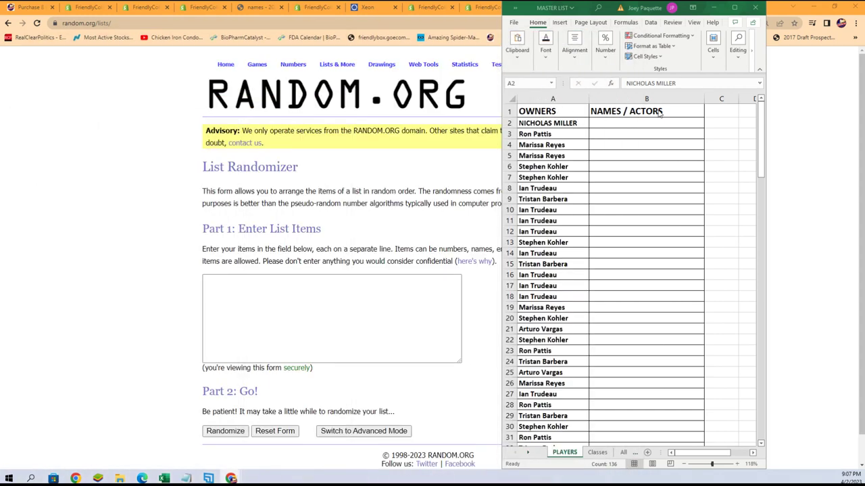
# Switch to Notepad and copy the actor names from Adam Driver through Warwick Davis/Werner Herzog.
pyautogui.moveTo(660, 114)
pyautogui.mouseDown()
pyautogui.moveTo(642, 183)
pyautogui.moveTo(603, 115)
pyautogui.mouseUp()
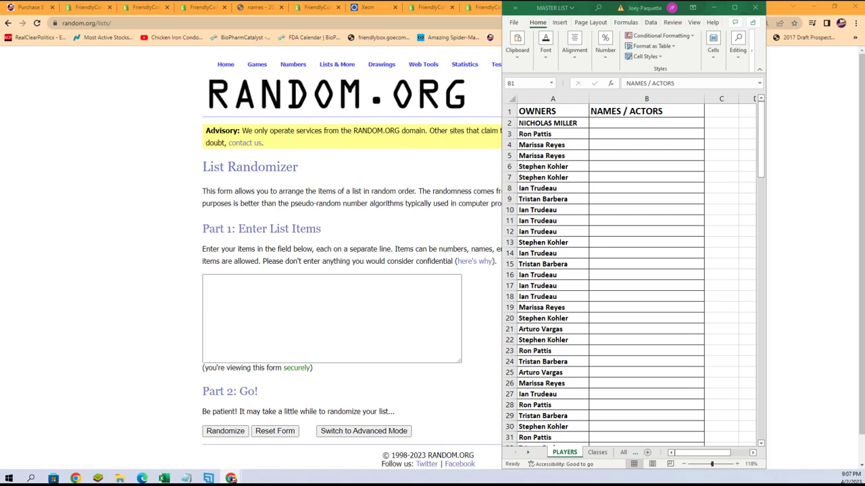
pyautogui.hotkey('alt', 'Tab')
pyautogui.scroll(-9, 518, 263)
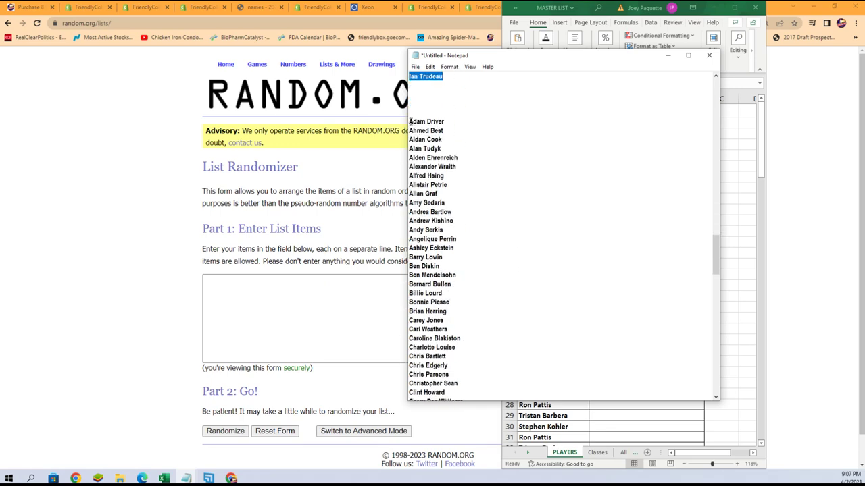
pyautogui.moveTo(410, 122); pyautogui.dragTo(439, 456)
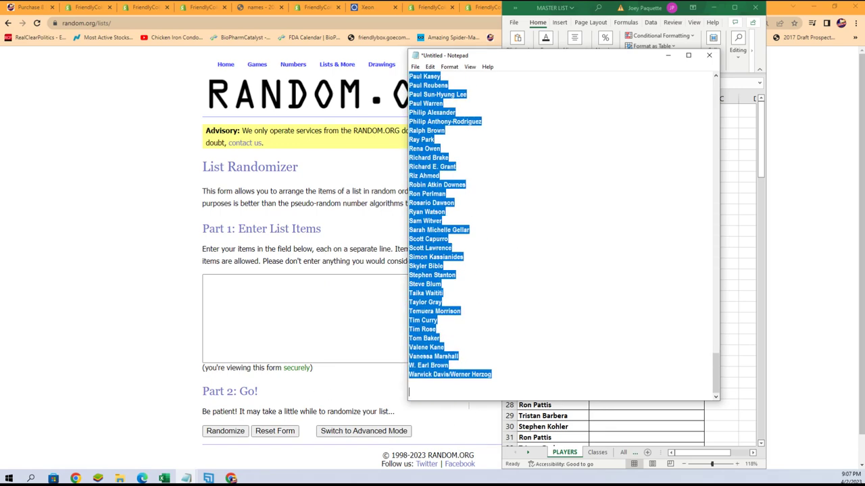
pyautogui.moveTo(409, 392); pyautogui.dragTo(494, 374)
pyautogui.rightClick(421, 226)
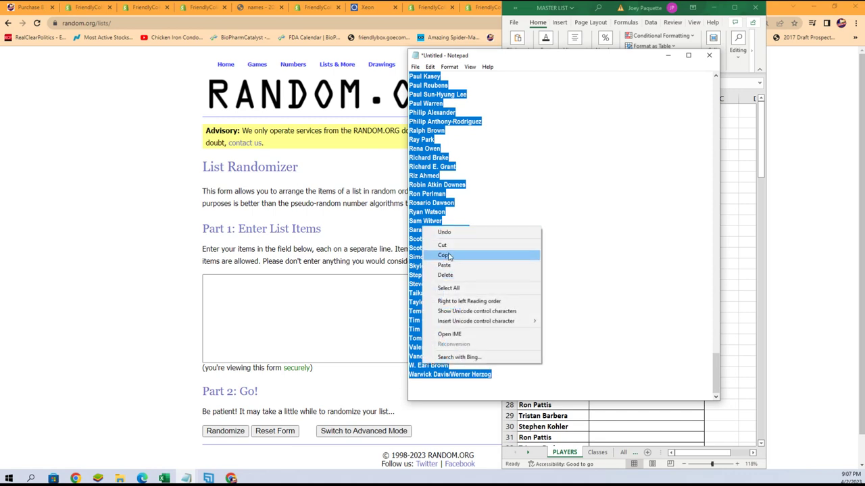
pyautogui.click(441, 253)
# Paste the copied actor names into the blank List Randomizer form in the browser and randomize them.
pyautogui.rightClick(223, 289)
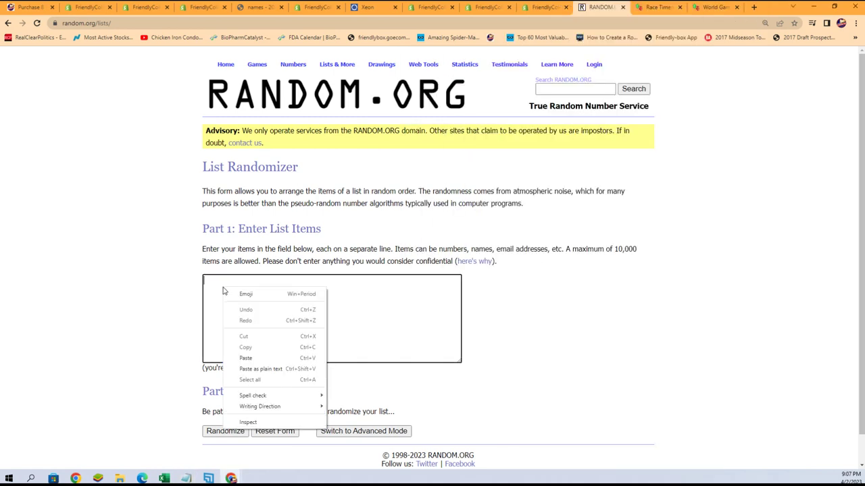
pyautogui.click(252, 360)
pyautogui.scroll(-1, 513, 359)
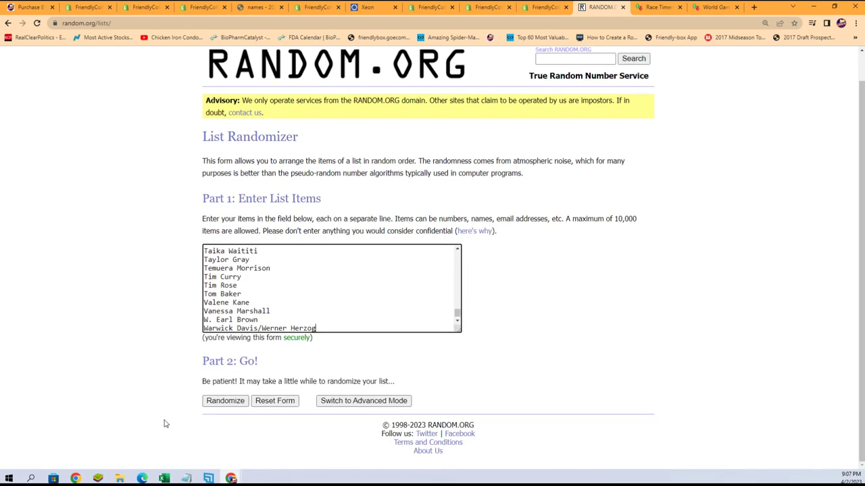
pyautogui.click(213, 406)
# Randomize the actor list a second time and look through the new order down to its last item.
pyautogui.scroll(-13, 209, 396)
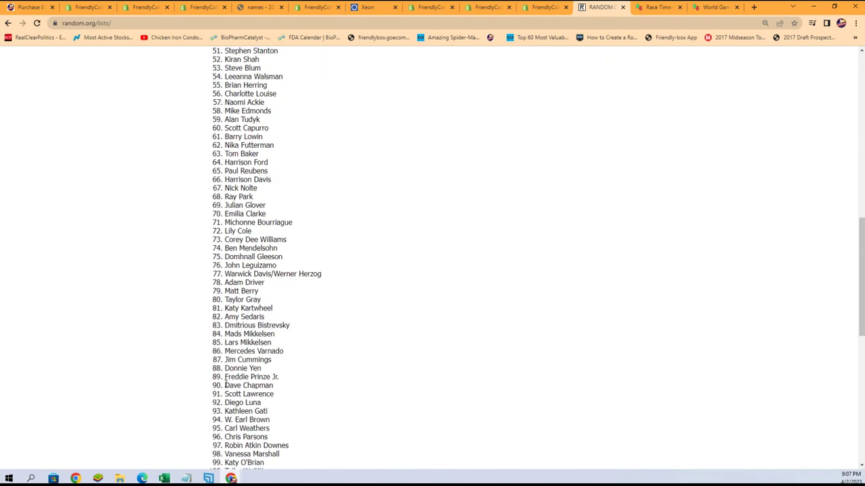
pyautogui.scroll(-2, 209, 396)
pyautogui.click(218, 402)
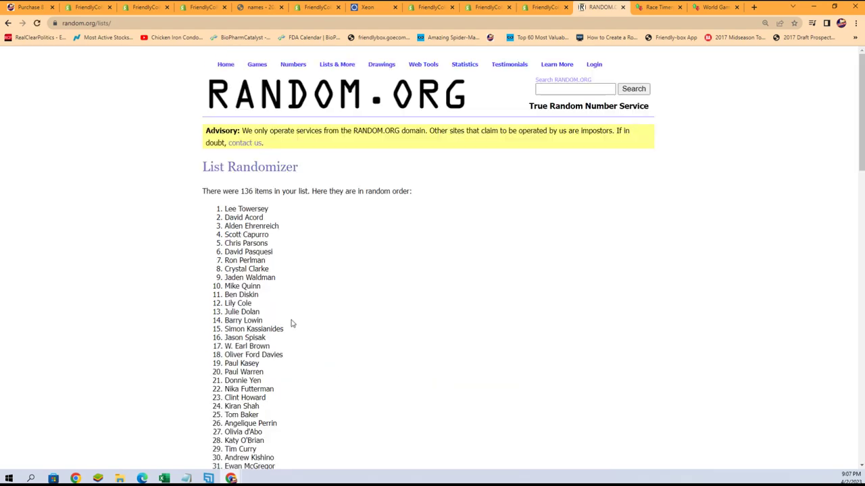
pyautogui.scroll(-4, 291, 331)
pyautogui.scroll(-12, 292, 332)
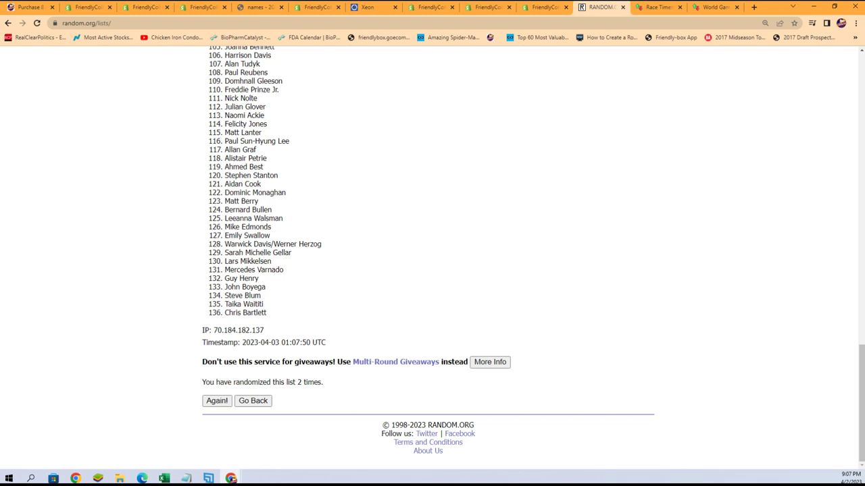
# Switch to the MASTER LIST workbook and check the OWNERS column from its first entry to the last one in row 137.
pyautogui.hotkey('alt', 'Tab')
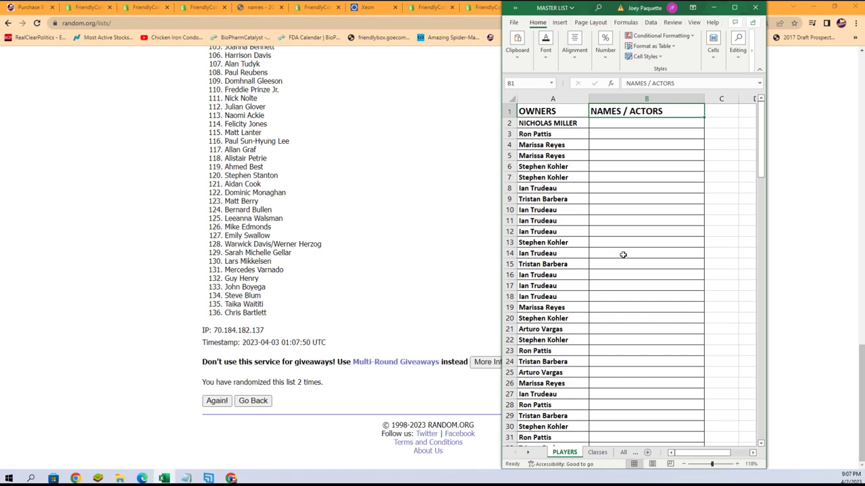
pyautogui.scroll(-20, 623, 254)
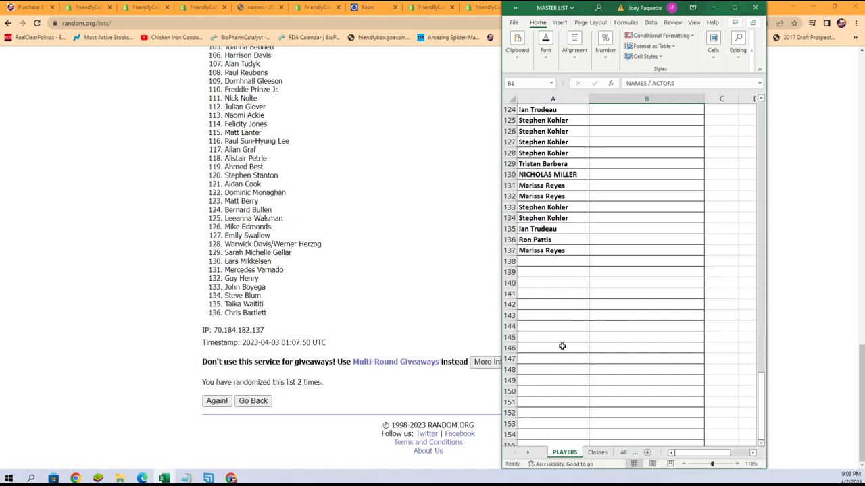
pyautogui.click(509, 251)
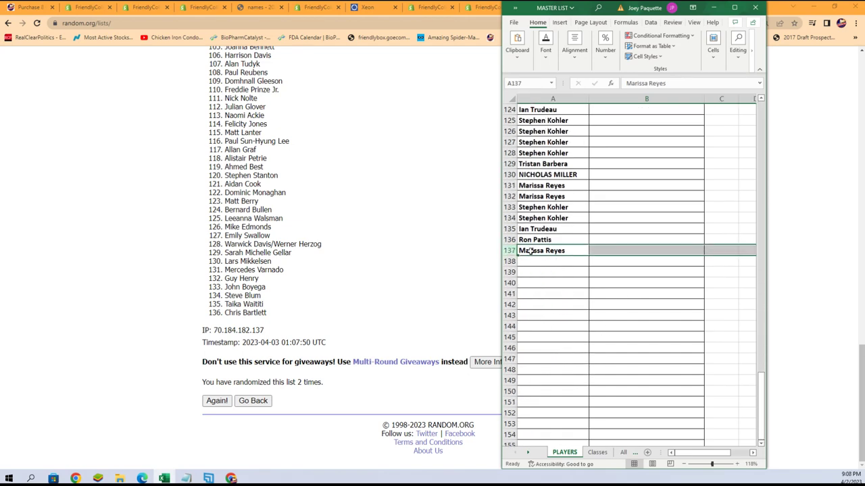
pyautogui.moveTo(764, 413); pyautogui.dragTo(766, 106)
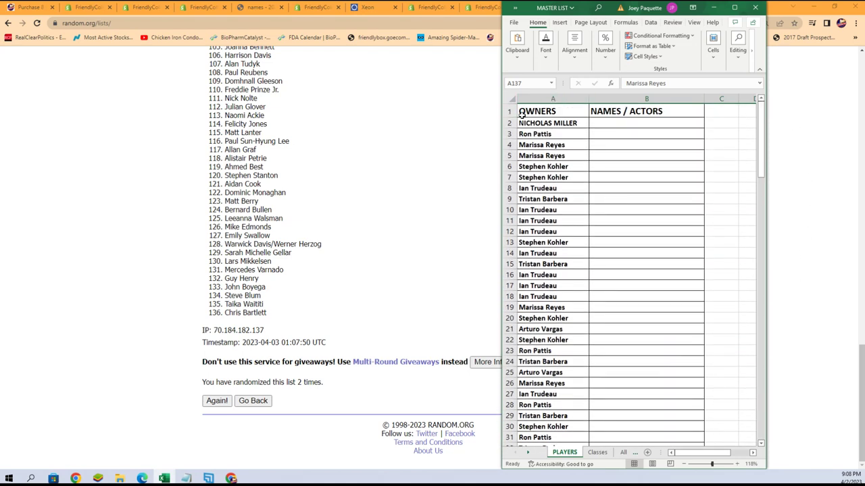
pyautogui.moveTo(763, 164); pyautogui.dragTo(767, 458)
pyautogui.moveTo(751, 427); pyautogui.dragTo(753, 115)
# Return to the List Randomizer and randomize the actor list four more times, for six rounds in total.
pyautogui.click(224, 403)
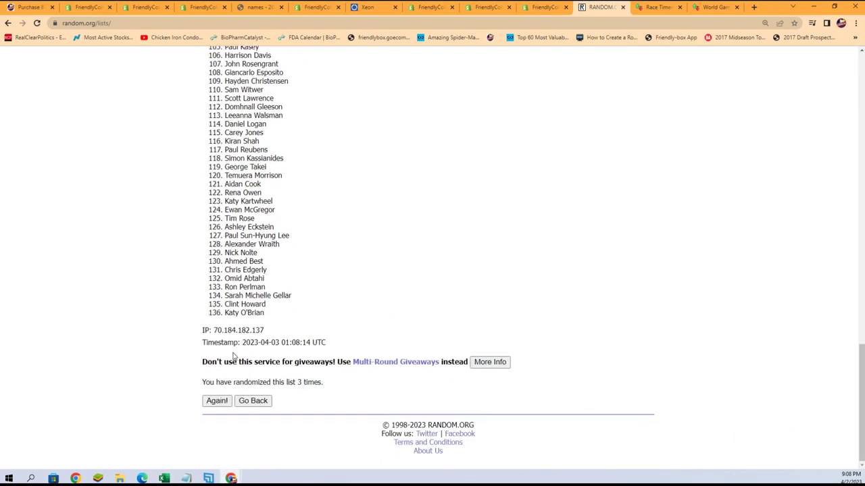
pyautogui.click(216, 401)
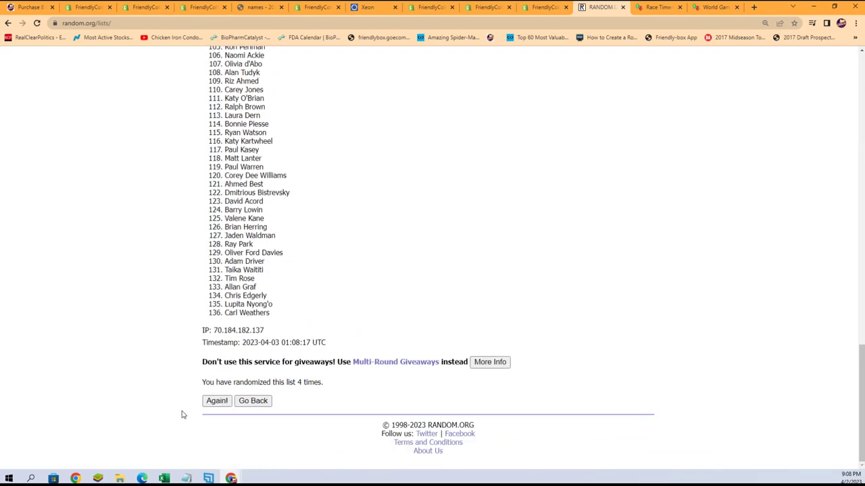
pyautogui.click(214, 404)
pyautogui.scroll(-15, 217, 382)
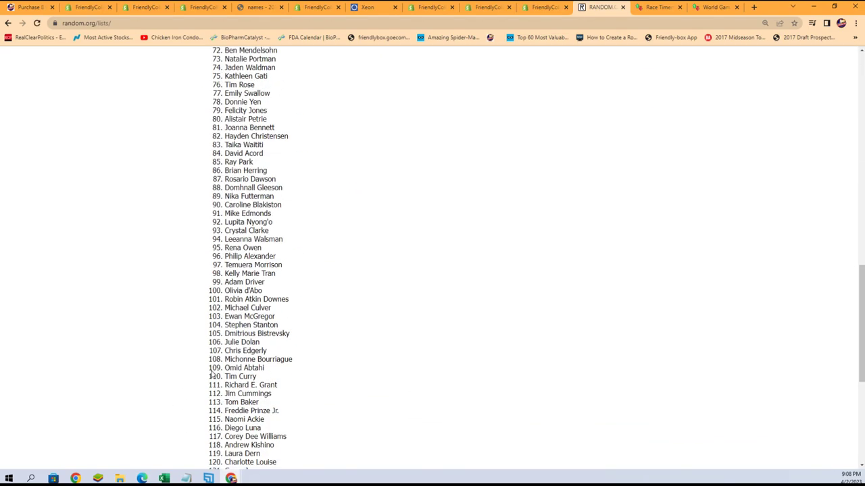
pyautogui.click(216, 401)
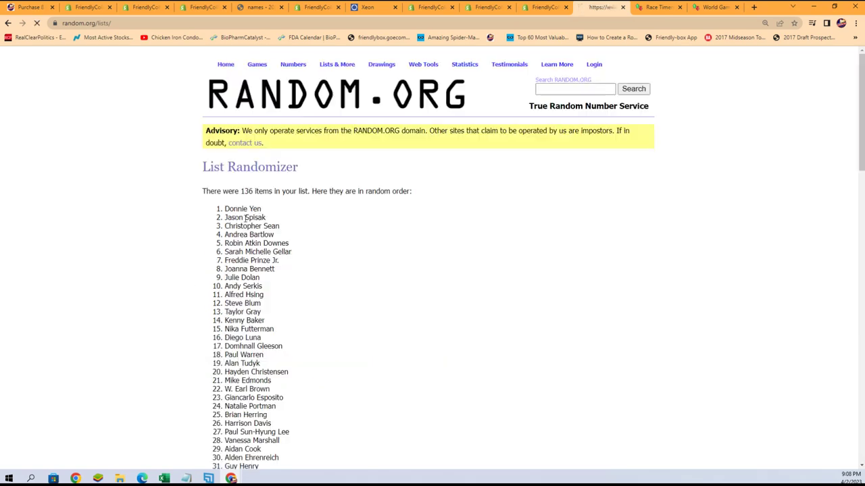
pyautogui.scroll(-9, 356, 304)
pyautogui.scroll(-6, 356, 304)
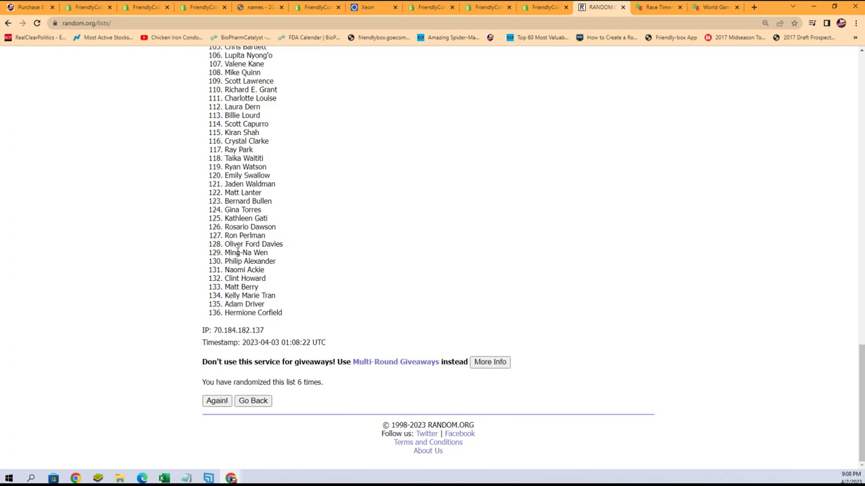
# Randomize the actor list a seventh time and copy the entire resulting list.
pyautogui.click(215, 400)
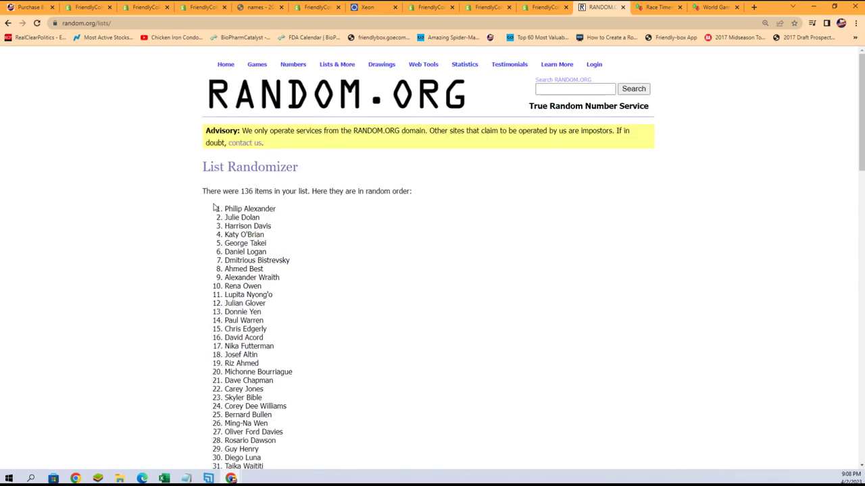
pyautogui.moveTo(214, 208); pyautogui.dragTo(287, 314)
pyautogui.rightClick(243, 269)
pyautogui.click(266, 279)
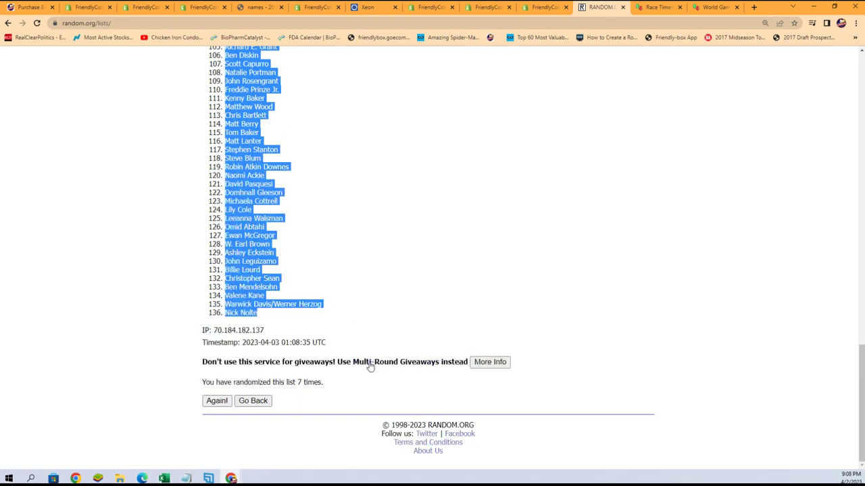
pyautogui.scroll(10, 290, 290)
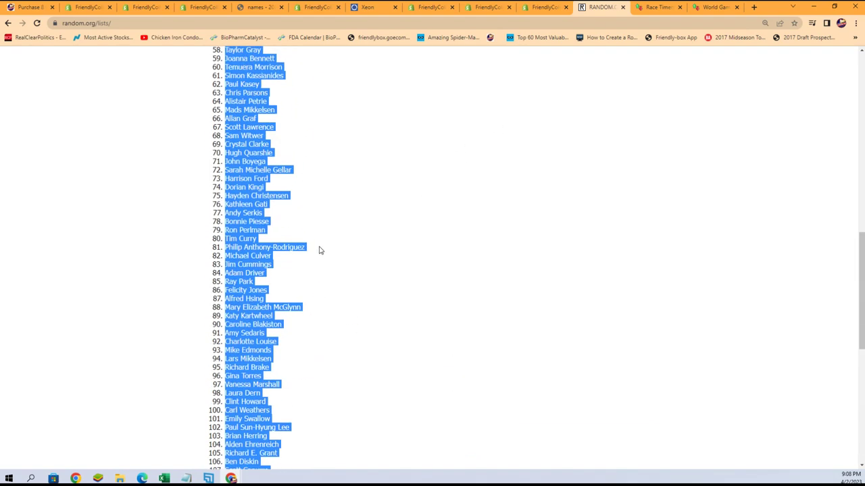
pyautogui.scroll(5, 299, 190)
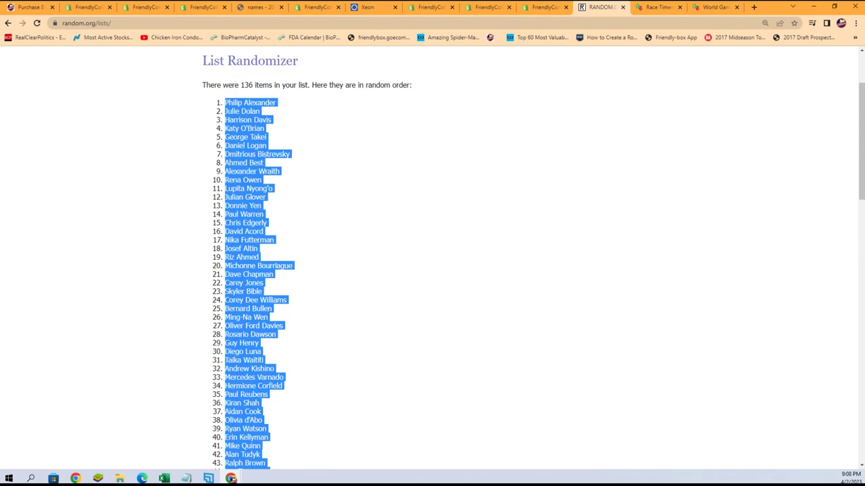
# Paste the randomized actor names into the MASTER LIST workbook as unformatted text, starting at cell B2 under NAMES / ACTORS.
pyautogui.hotkey('alt', 'Tab')
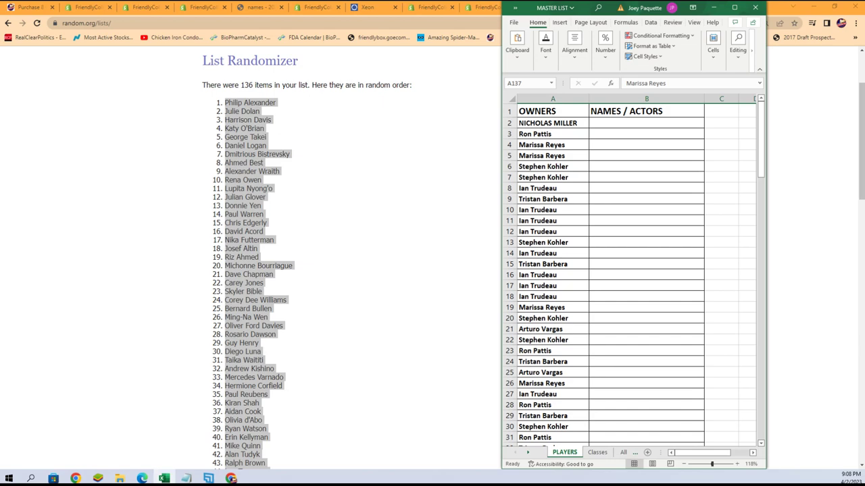
pyautogui.click(615, 124)
pyautogui.rightClick(613, 124)
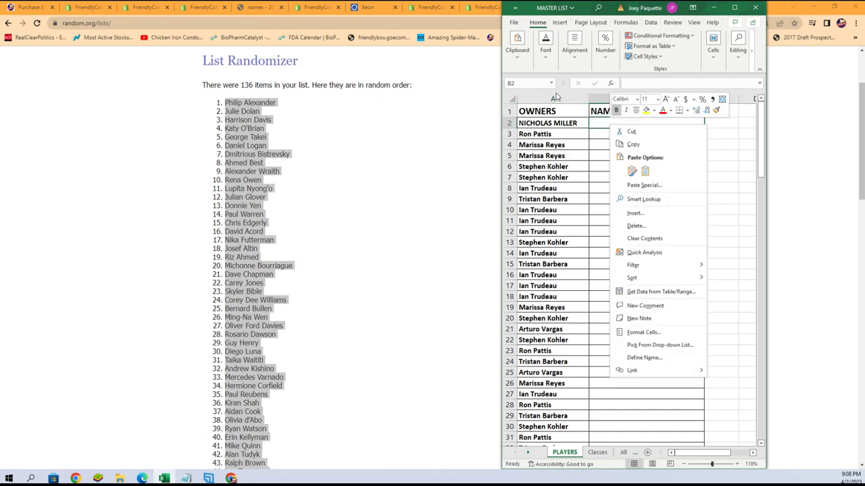
pyautogui.click(642, 185)
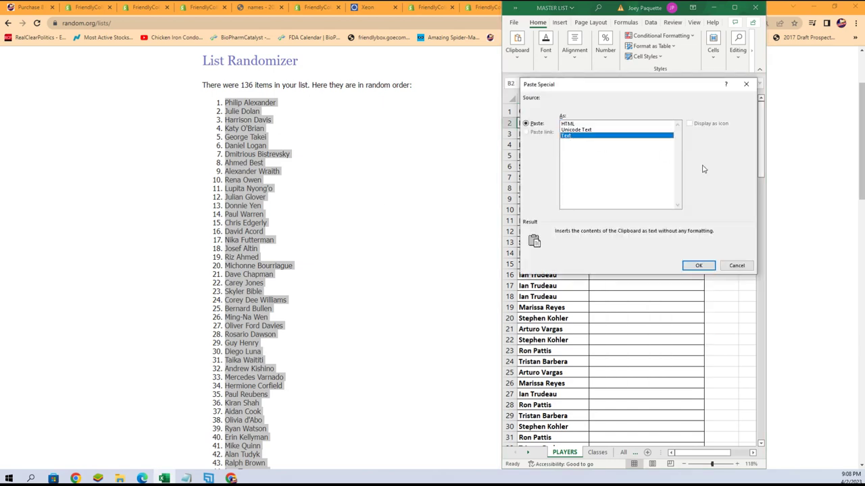
pyautogui.click(569, 135)
pyautogui.click(703, 264)
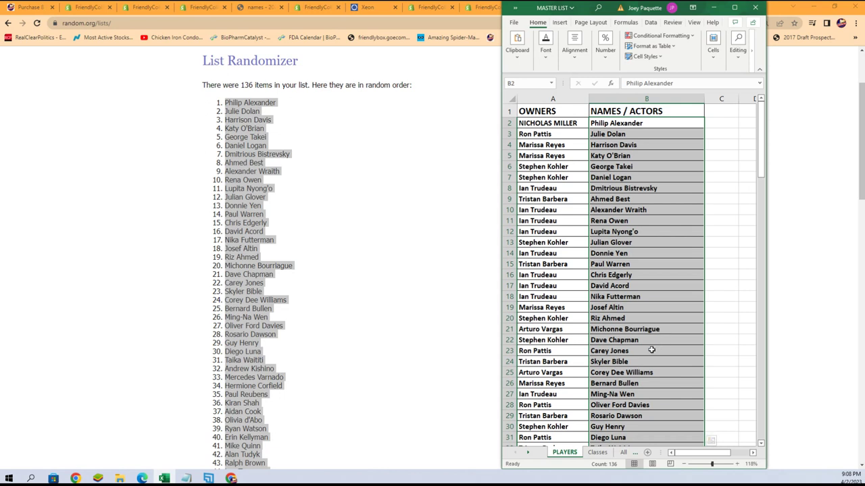
pyautogui.scroll(-1, 650, 390)
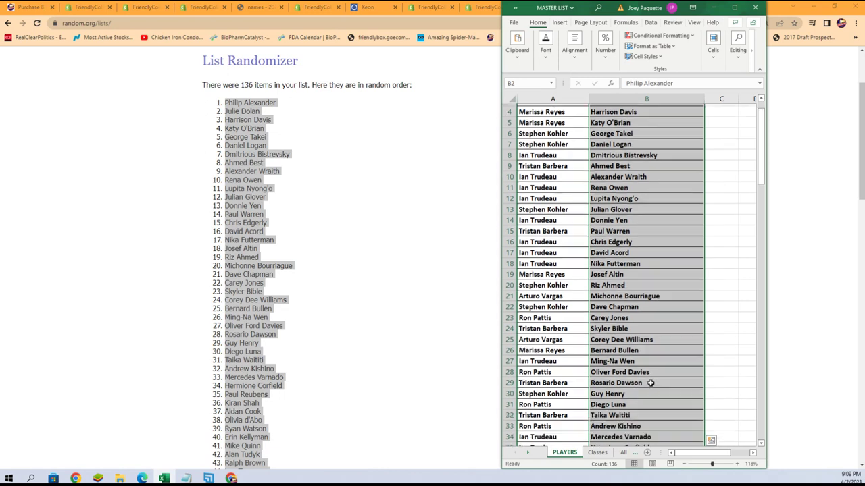
# Review the owner and actor pairings in columns A and B down to row 137, then return to the start of the list.
pyautogui.scroll(-2, 651, 383)
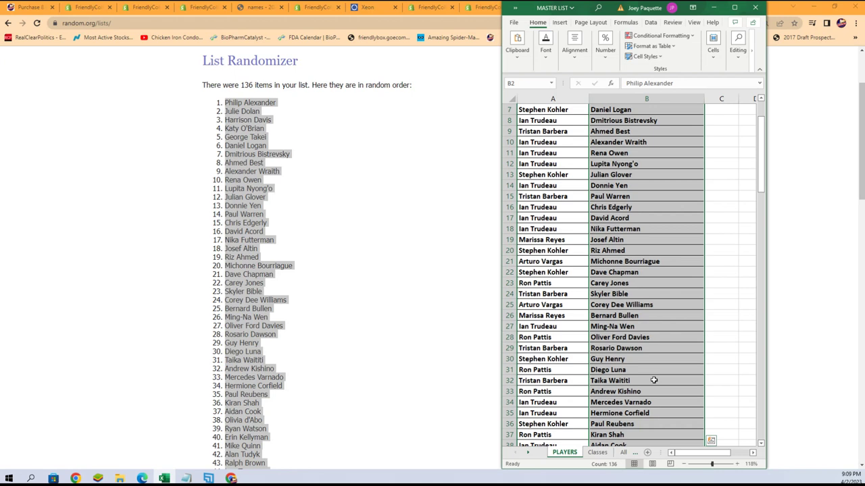
pyautogui.scroll(-2, 654, 380)
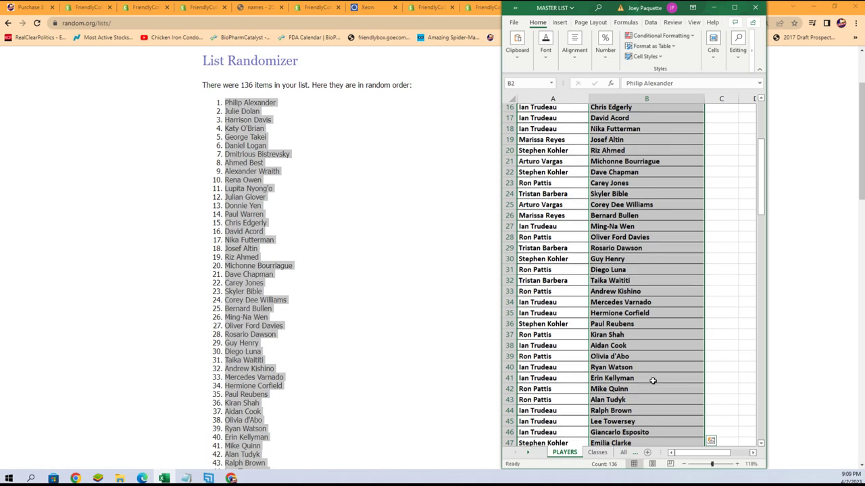
pyautogui.scroll(-3, 653, 380)
pyautogui.click(610, 348)
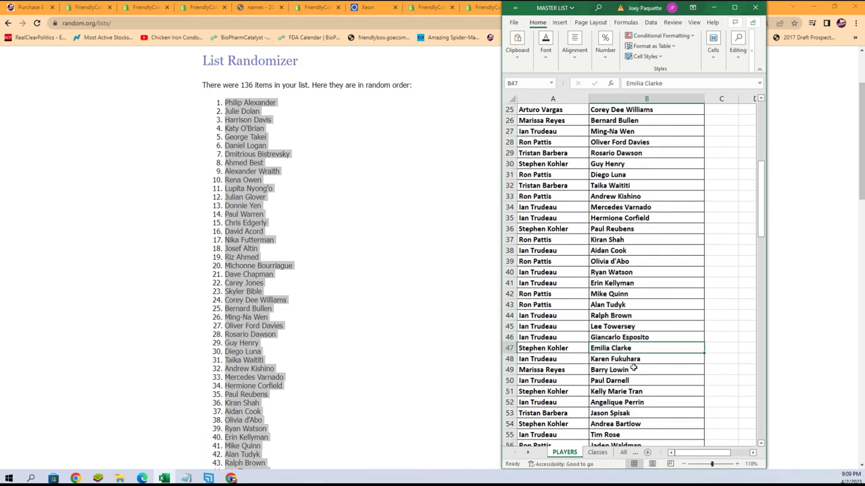
pyautogui.scroll(-2, 665, 401)
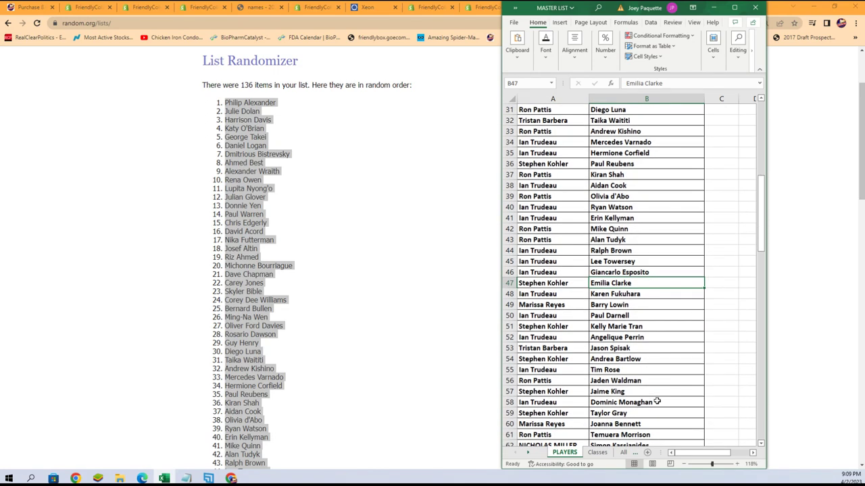
pyautogui.scroll(-3, 657, 401)
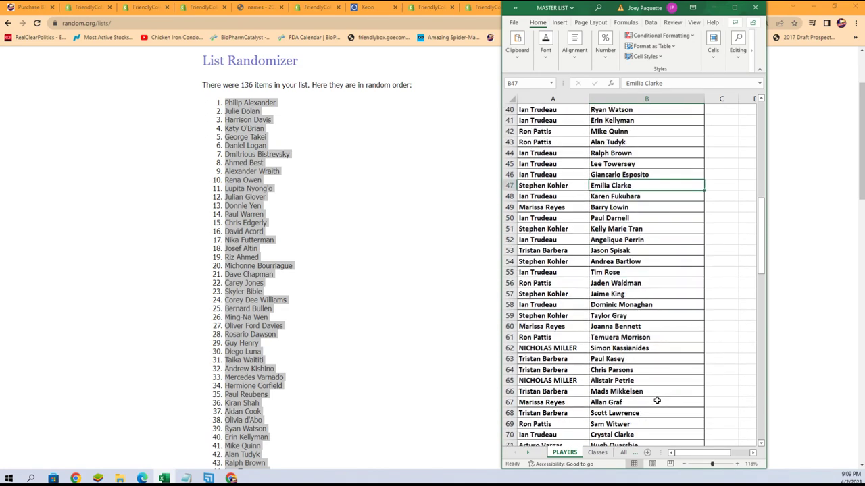
pyautogui.scroll(-3, 657, 401)
pyautogui.scroll(-2, 657, 401)
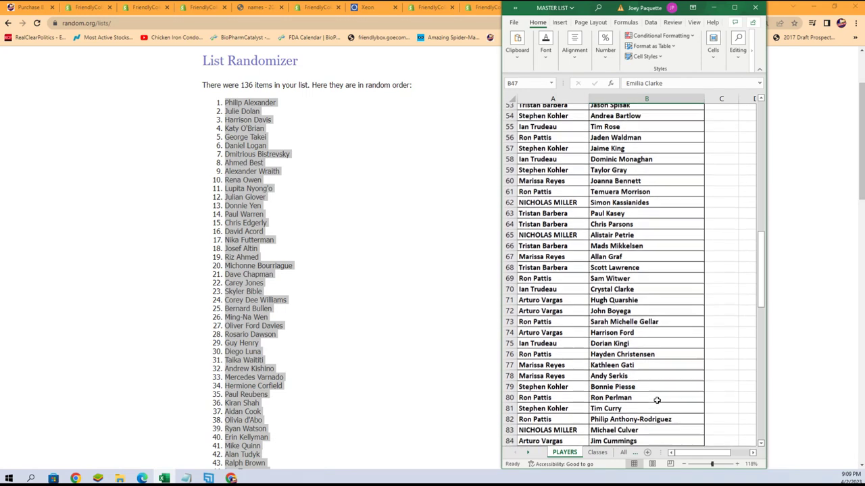
pyautogui.click(571, 317)
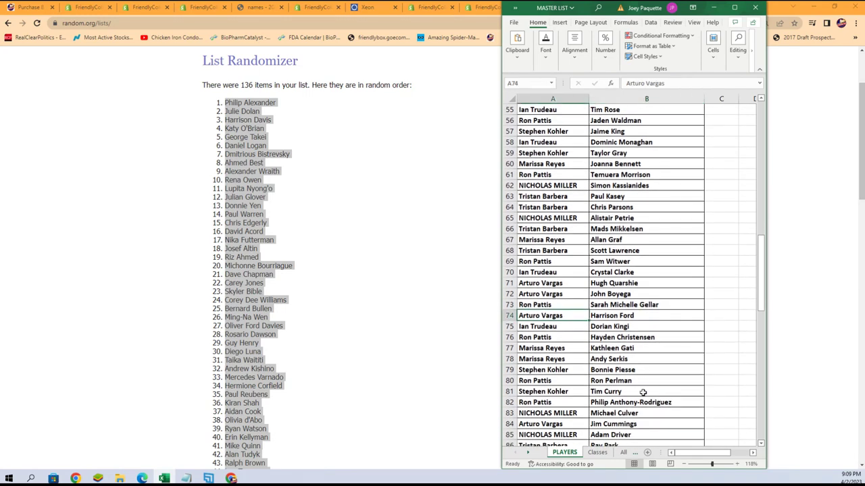
pyautogui.scroll(-3, 643, 393)
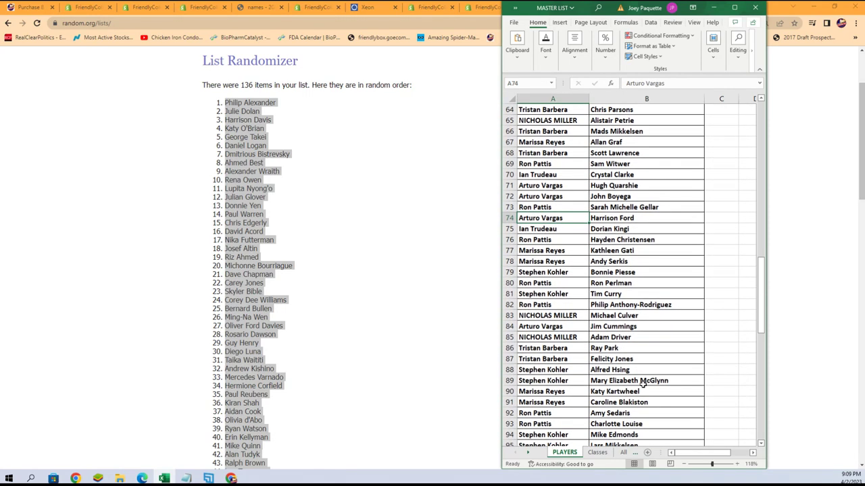
pyautogui.scroll(-2, 643, 382)
pyautogui.click(577, 296)
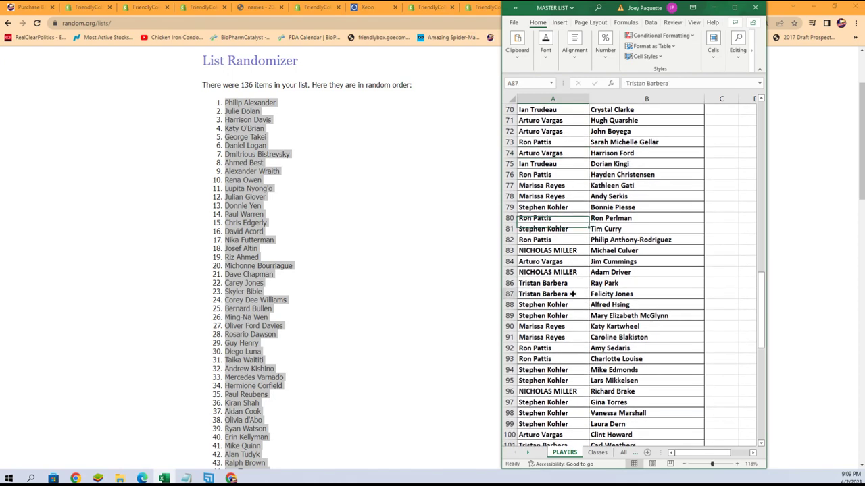
pyautogui.scroll(-2, 626, 364)
pyautogui.scroll(-2, 626, 363)
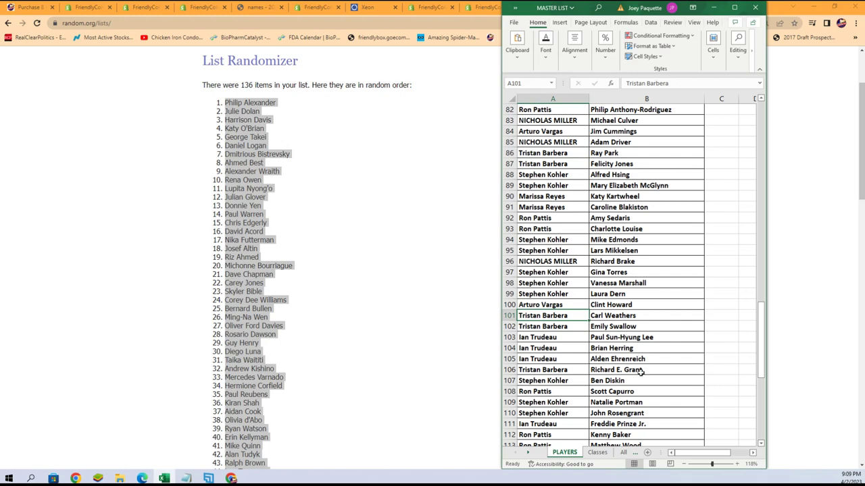
pyautogui.scroll(-1, 641, 377)
pyautogui.scroll(-1, 642, 382)
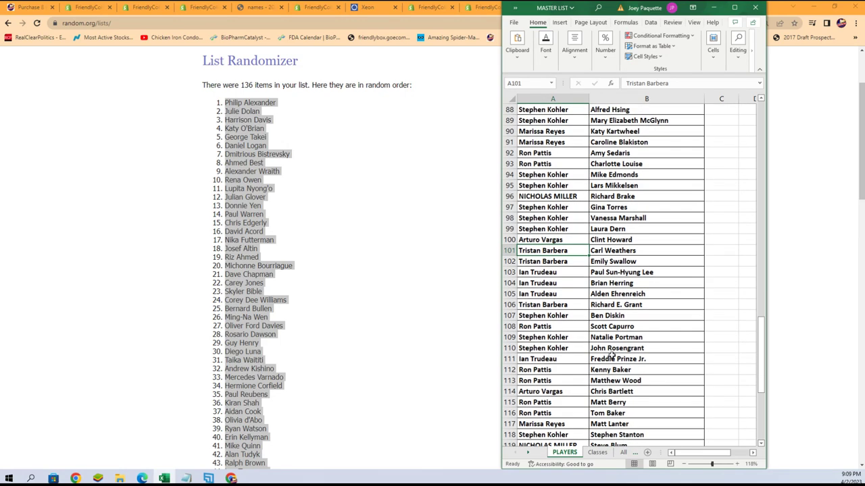
pyautogui.click(574, 336)
pyautogui.scroll(-3, 675, 376)
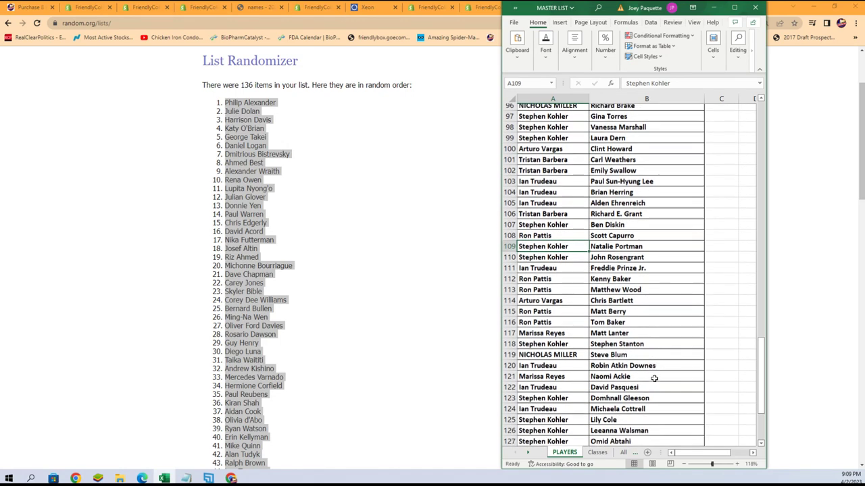
pyautogui.scroll(-3, 654, 379)
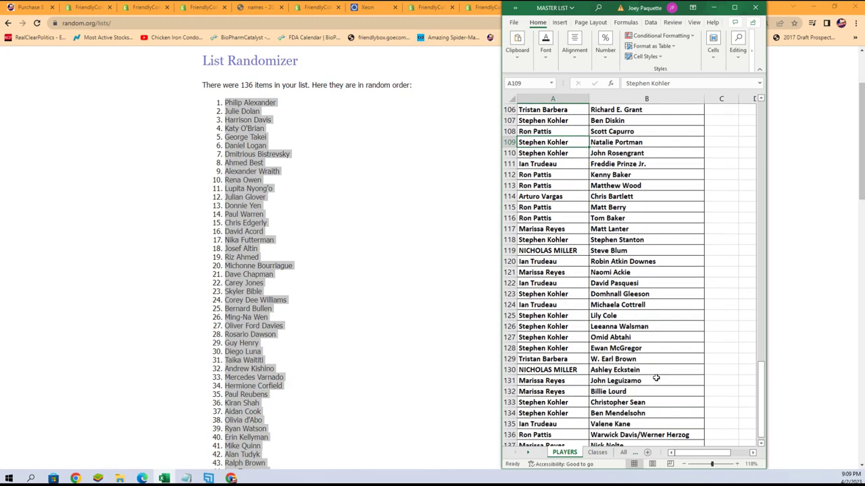
pyautogui.click(571, 350)
pyautogui.scroll(-1, 654, 379)
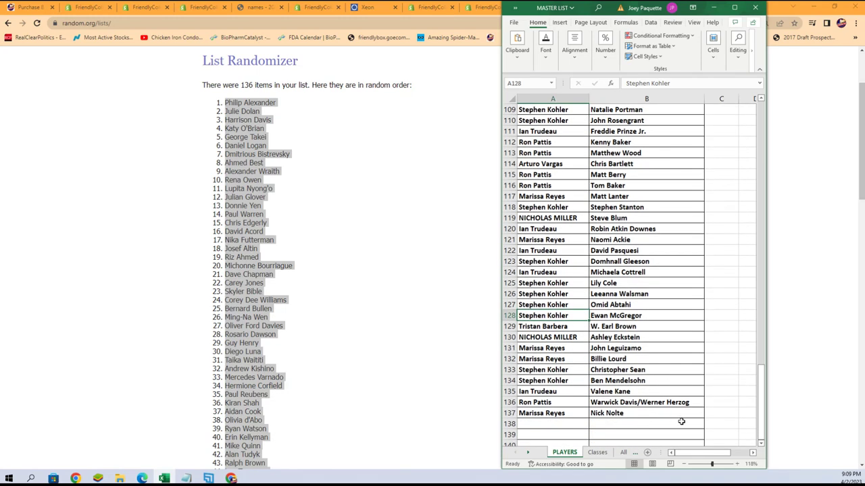
pyautogui.scroll(20, 681, 422)
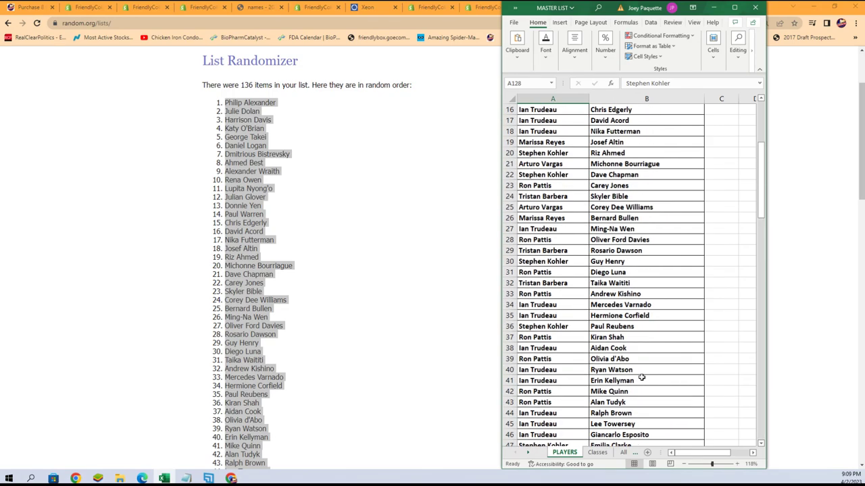
pyautogui.scroll(5, 641, 378)
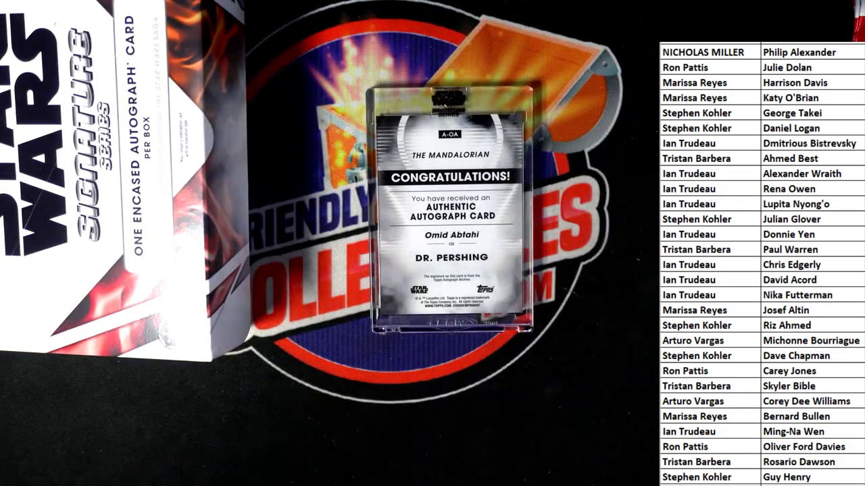
# Look up the owner paired with Omid Abtahi, the actor on the pulled autograph card, in the matched list.
pyautogui.click(799, 202)
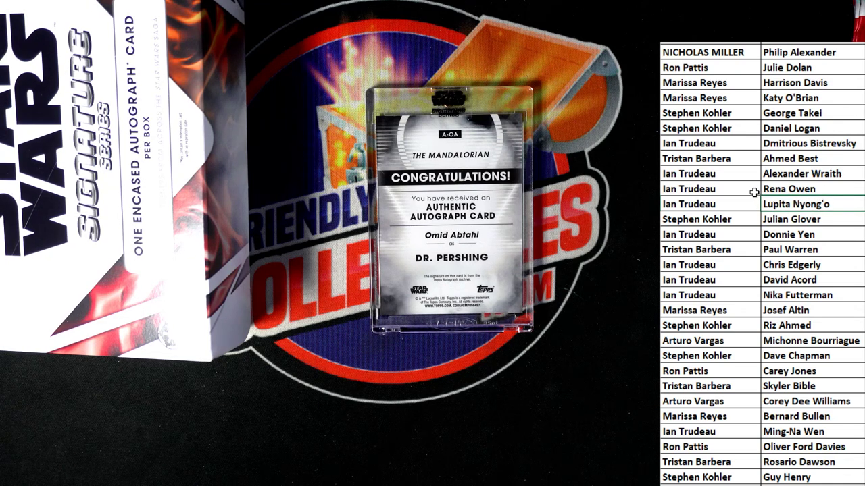